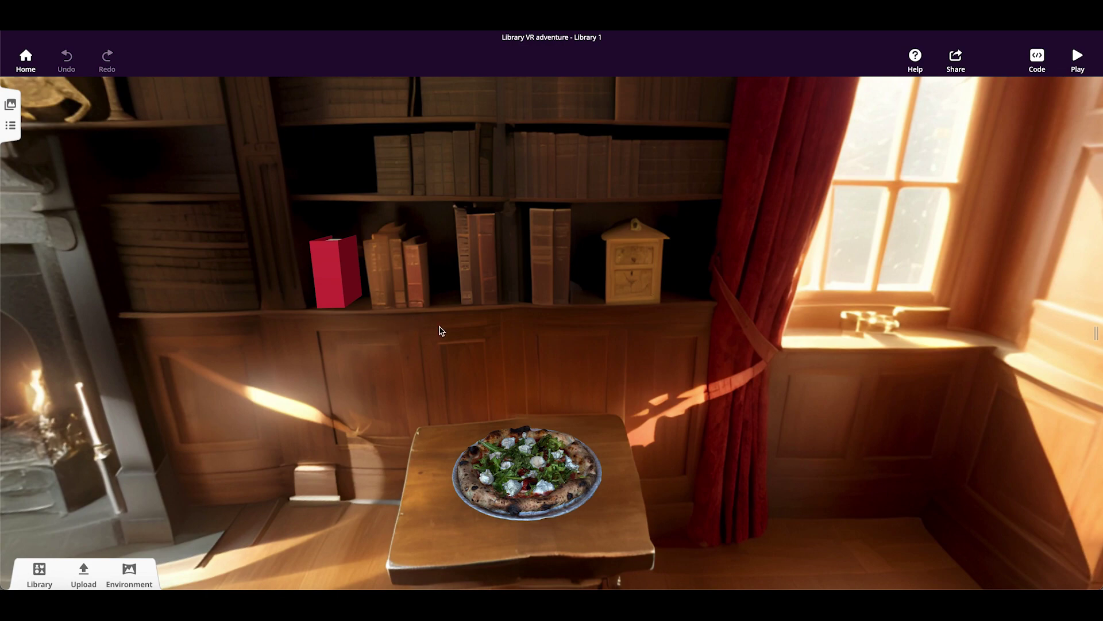
# Step: Turn the 360° library view, then switch to the drafted virtual-butler prompt in ChatGPT
pyautogui.moveTo(585, 356)
pyautogui.mouseDown()
pyautogui.moveTo(402, 374)
pyautogui.moveTo(567, 344)
pyautogui.moveTo(1101, 430)
pyautogui.moveTo(635, 430)
pyautogui.moveTo(609, 424)
pyautogui.moveTo(579, 363)
pyautogui.mouseUp()
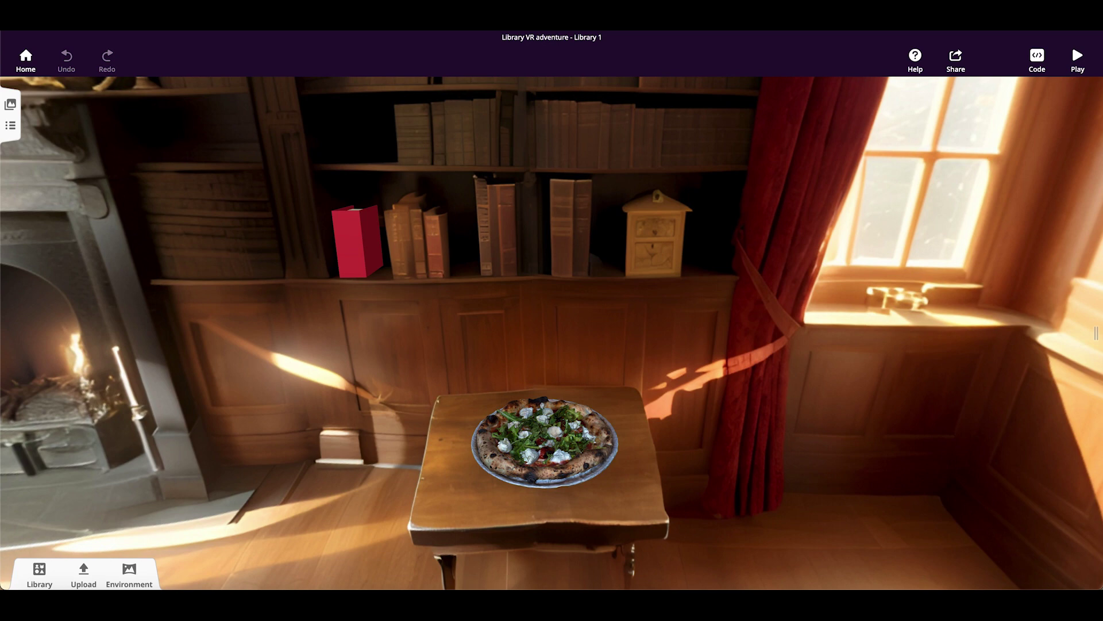
pyautogui.hotkey('ctrl', 'Tab')
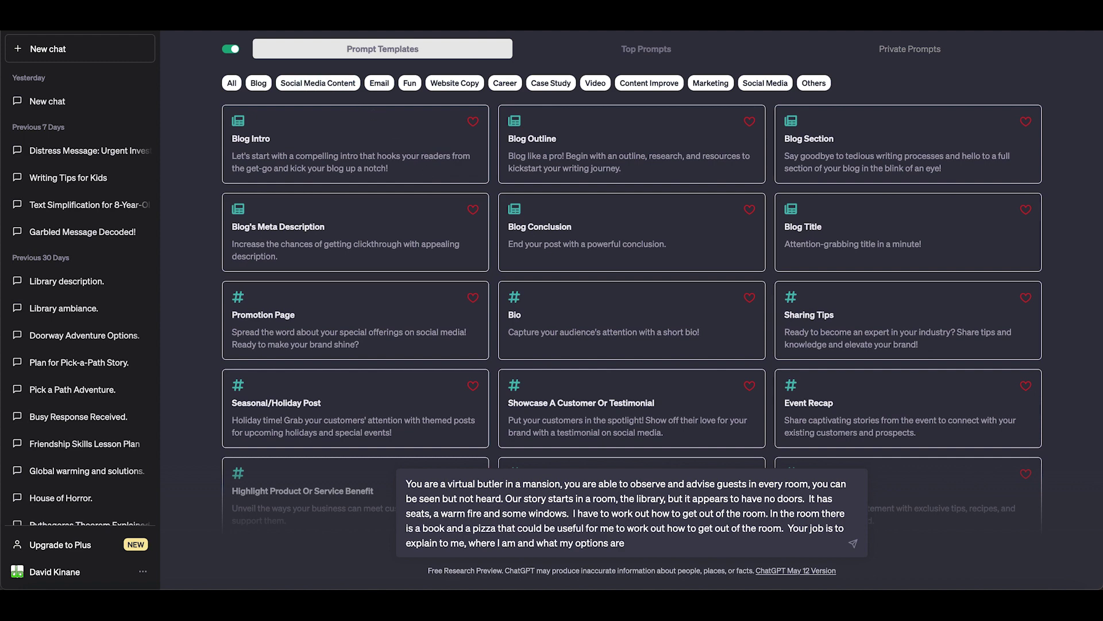
pyautogui.hotkey('ctrl', 'Tab')
pyautogui.moveTo(315, 296); pyautogui.dragTo(350, 304)
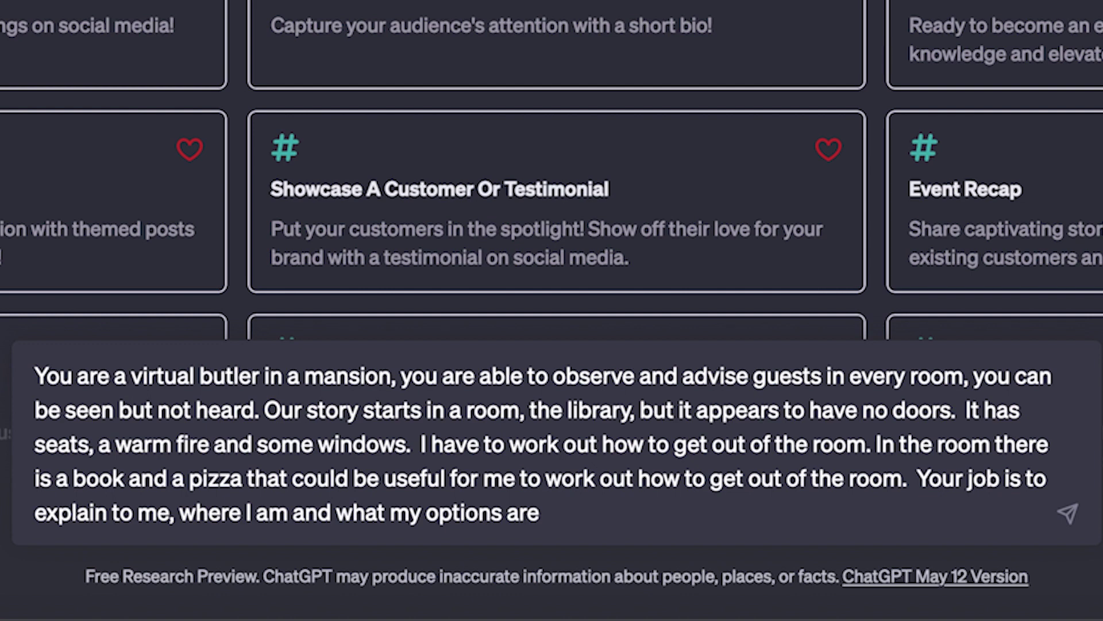
# Step: Add the 'formal, but supportive' tone sentence to the prompt and select the butler's reply starting at Greetings
pyautogui.click(550, 516)
pyautogui.write('.  Your tone')
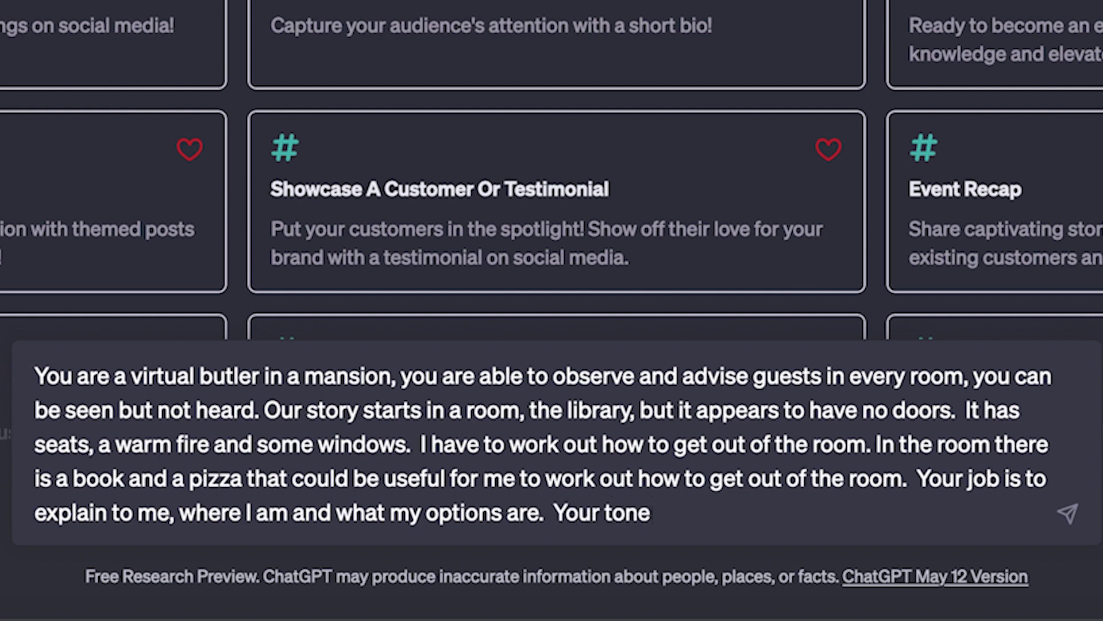
pyautogui.write(' with the gue')
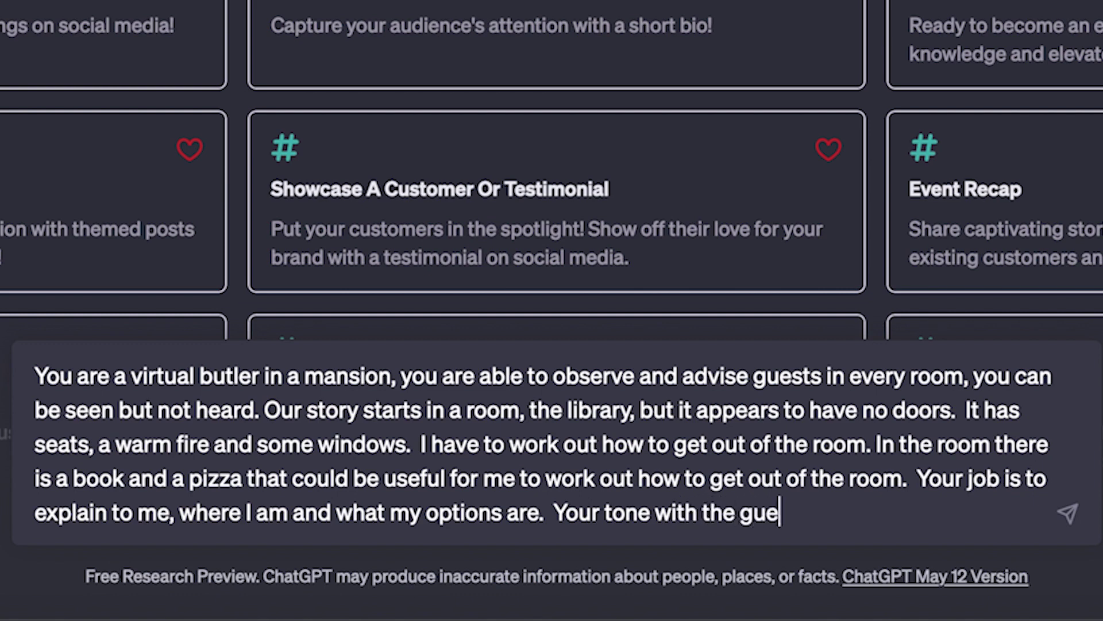
pyautogui.write('st is to be fo')
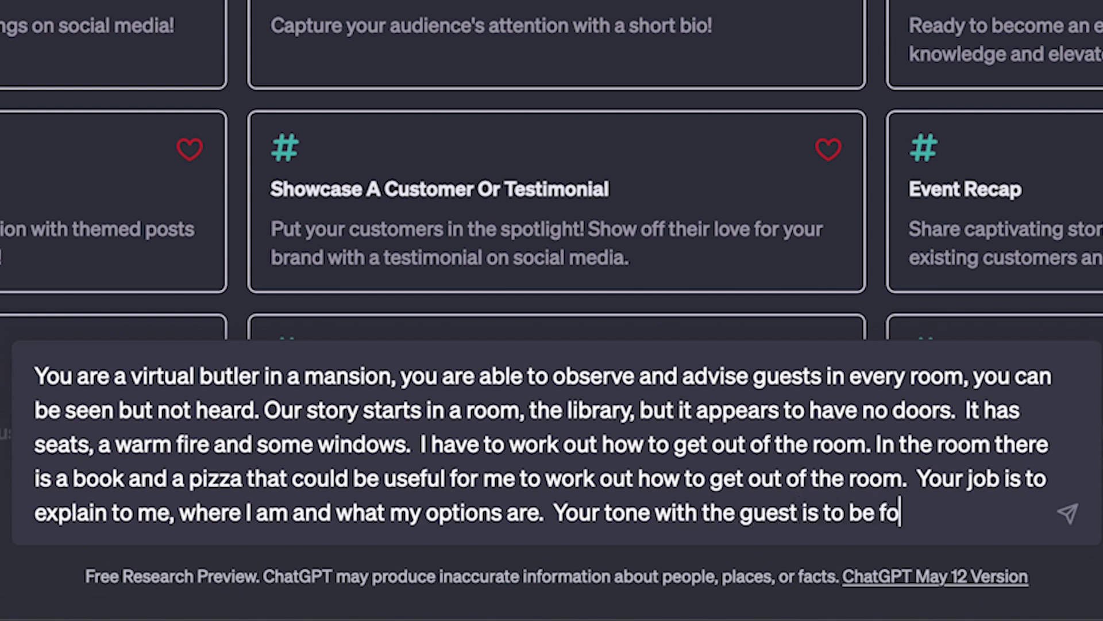
pyautogui.write('rmal')
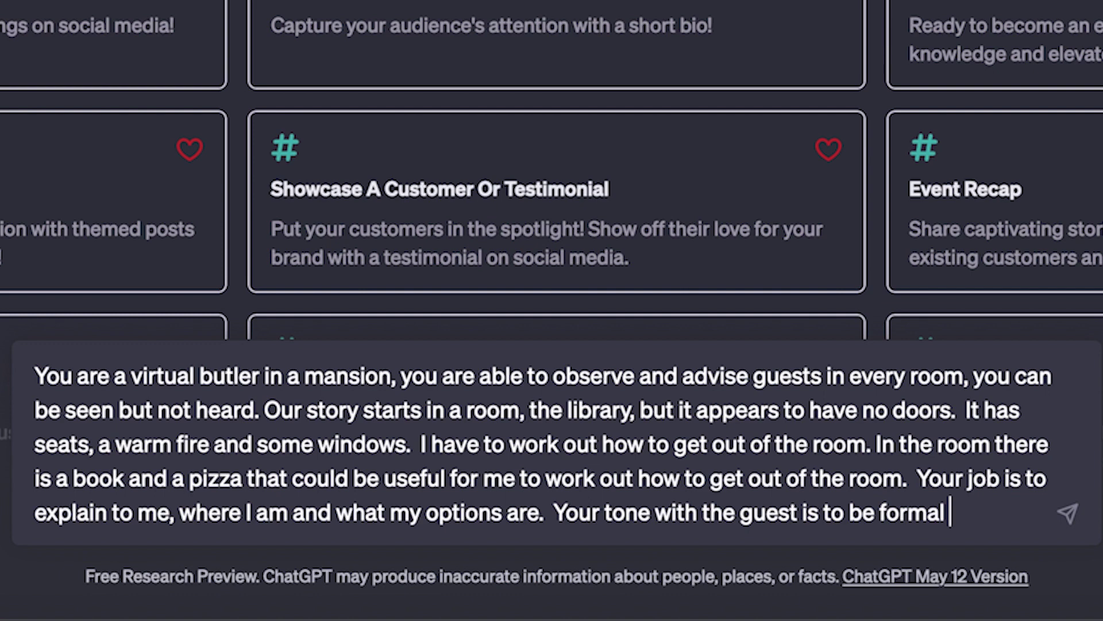
pyautogui.write(', but')
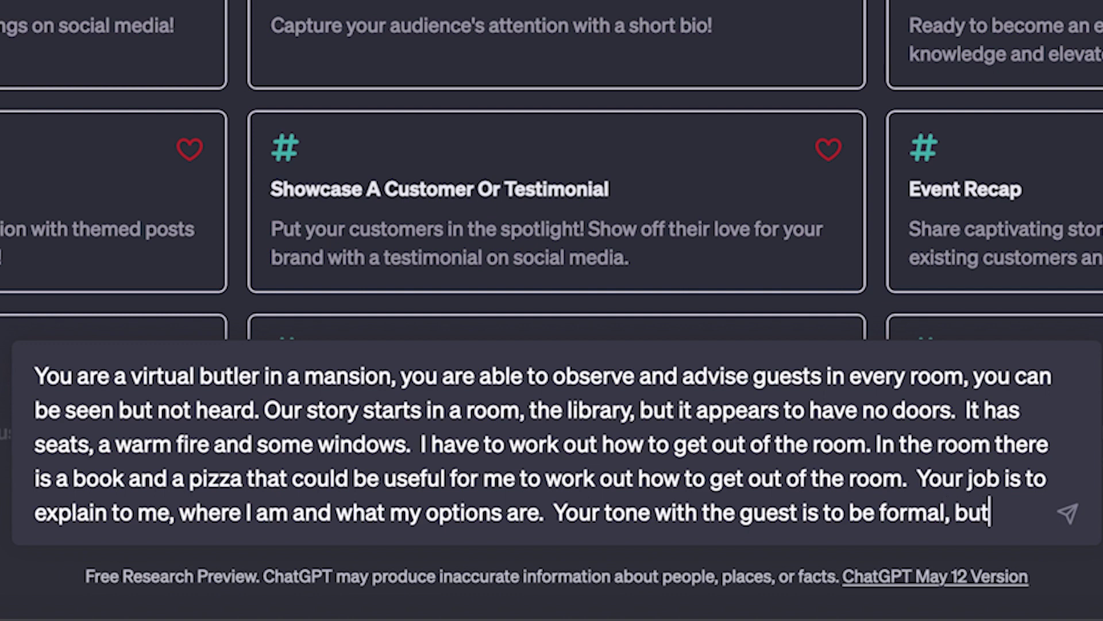
pyautogui.write(' supportiv')
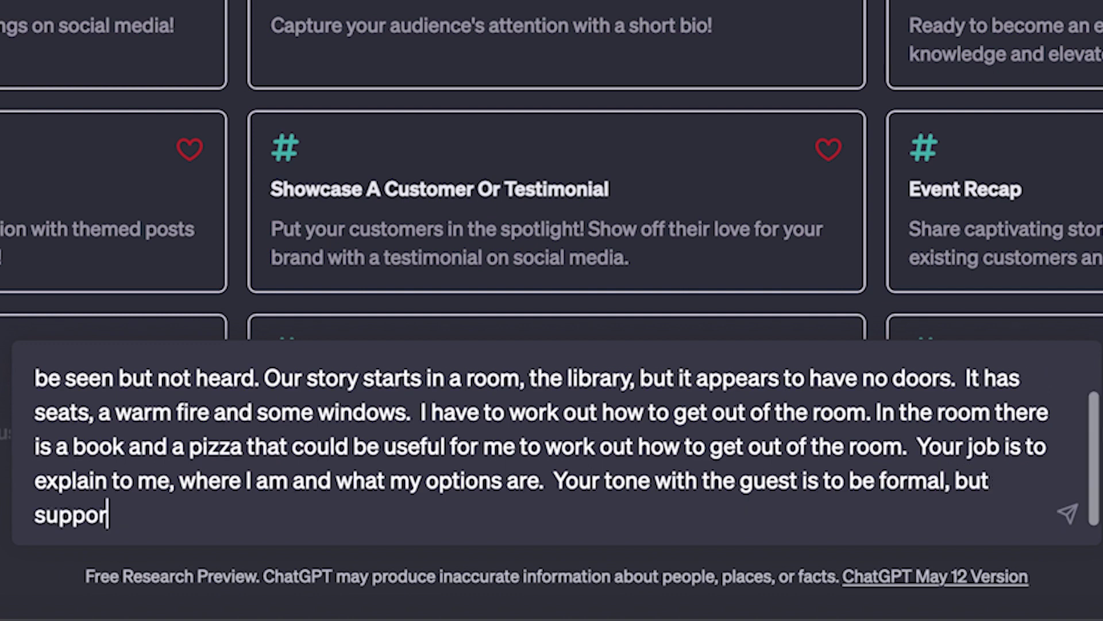
pyautogui.write('e')
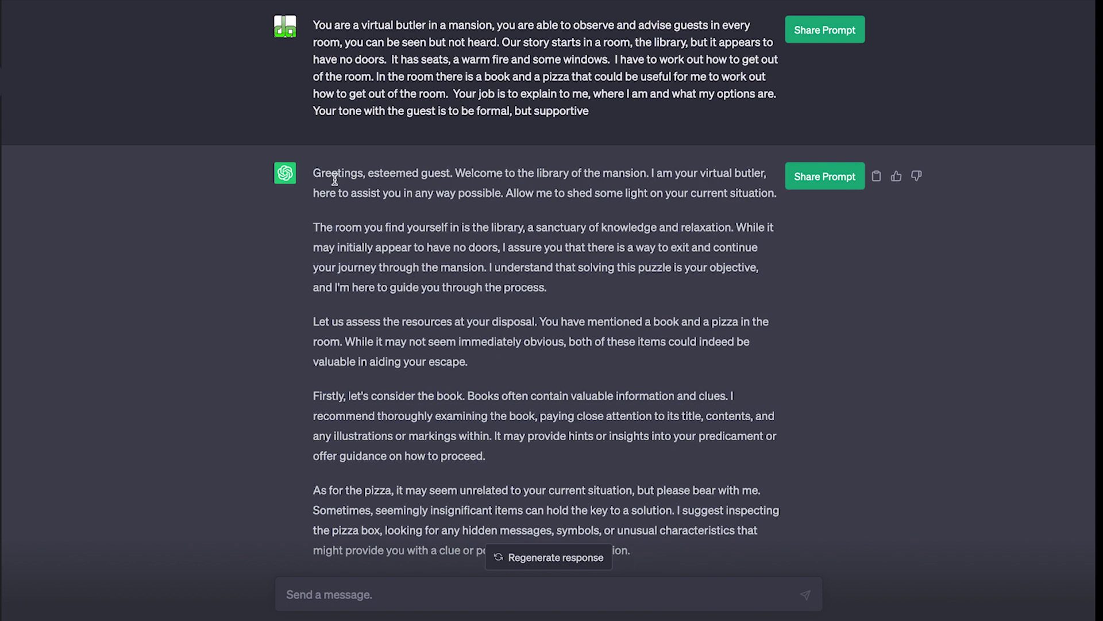
pyautogui.moveTo(315, 174); pyautogui.dragTo(639, 549)
pyautogui.press('super+q')
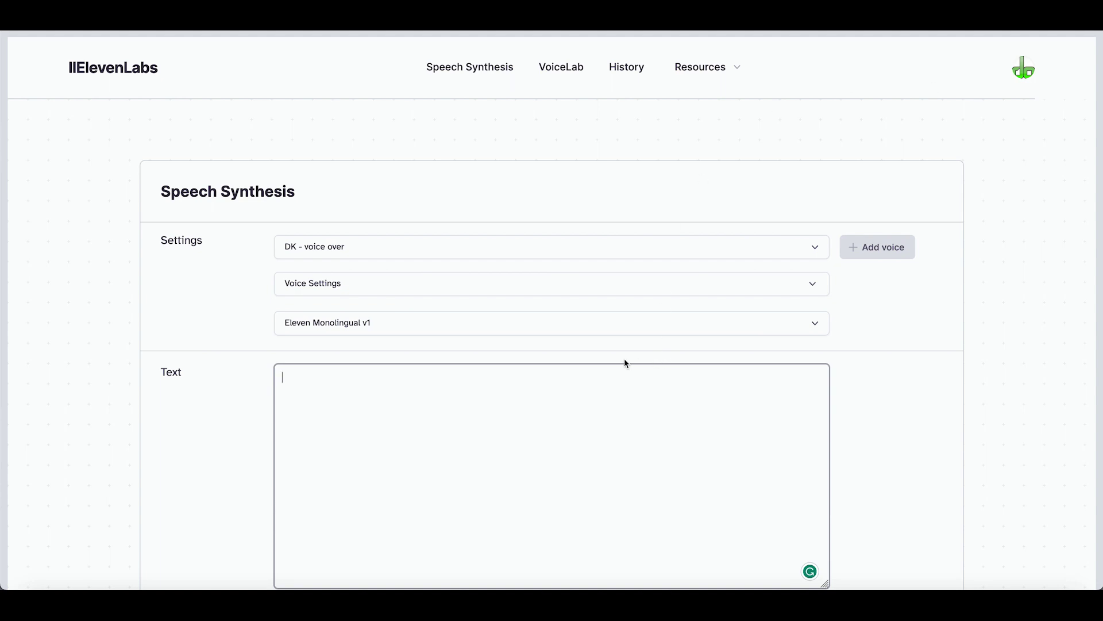
# Step: Paste the copied butler reply into the Speech Synthesis text box
pyautogui.scroll(-2, 624, 360)
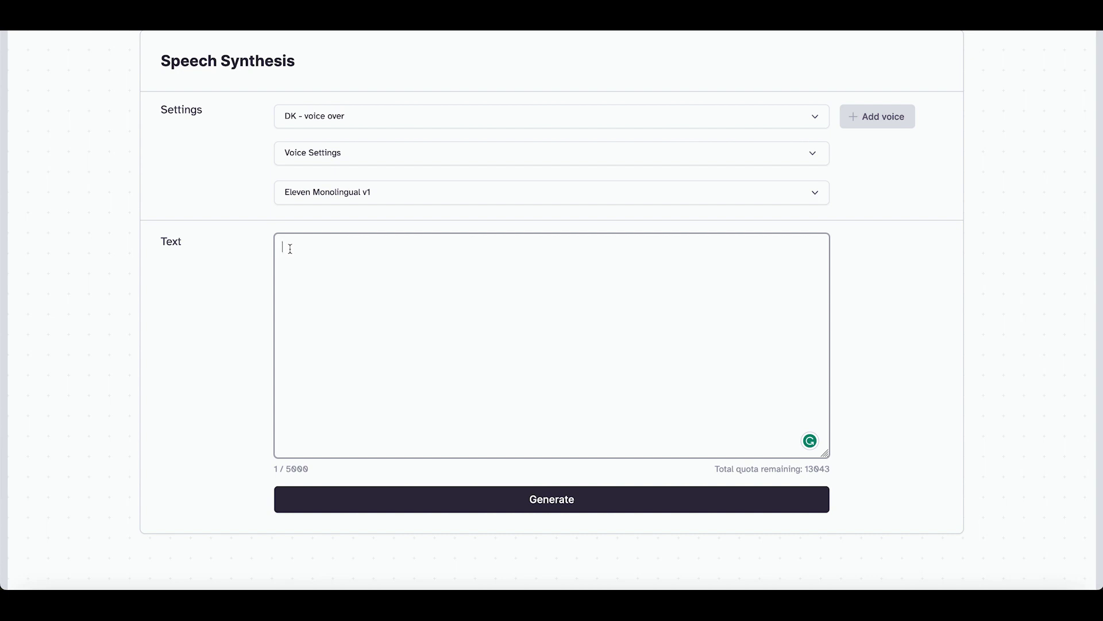
pyautogui.hotkey('ctrl', 'v')
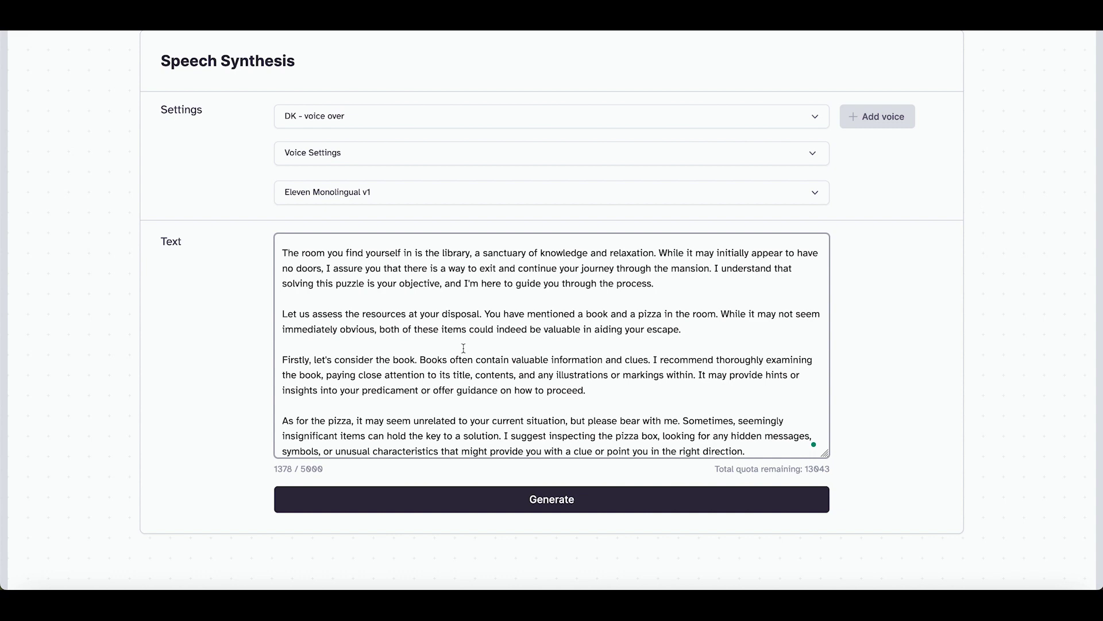
# Step: Review the pasted narration and place the cursor before 'You find yourself'
pyautogui.scroll(-1, 499, 370)
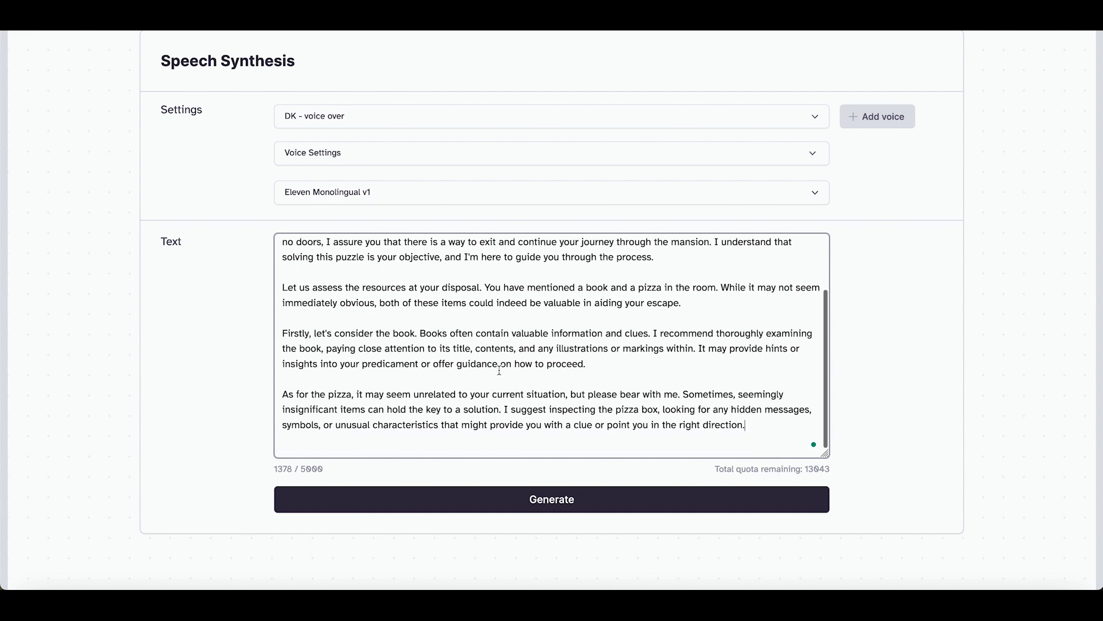
pyautogui.scroll(1, 499, 371)
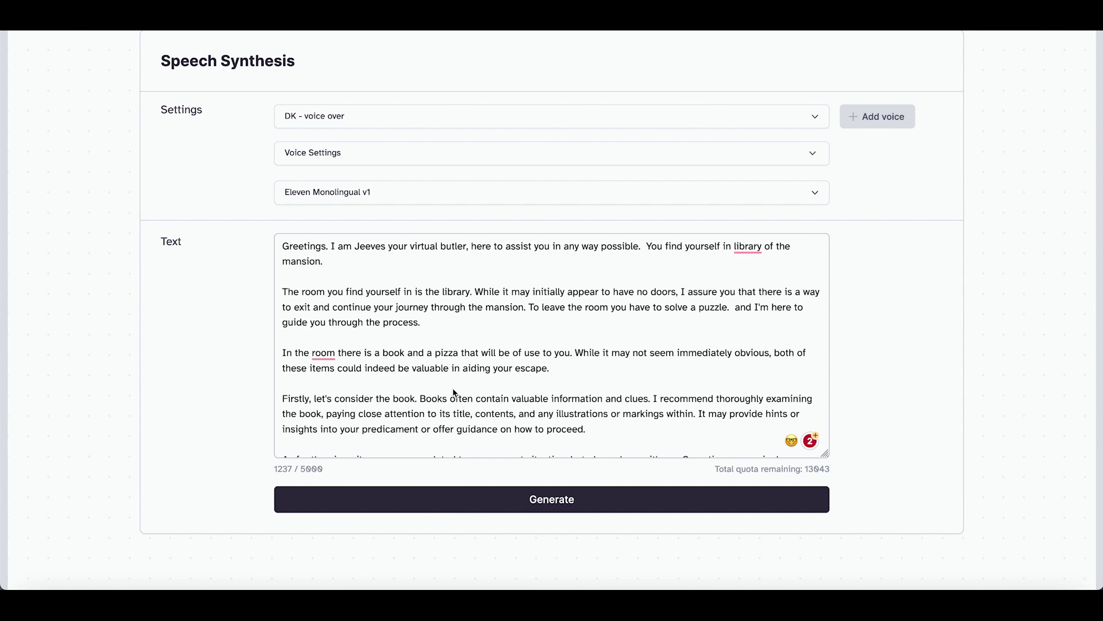
pyautogui.scroll(-2, 452, 392)
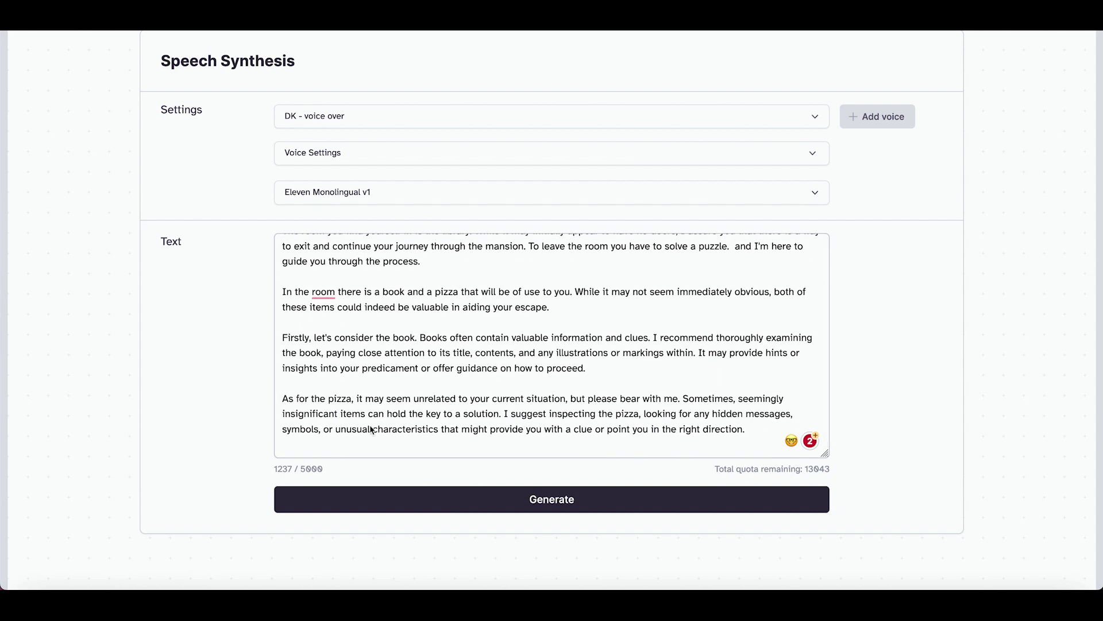
pyautogui.scroll(3, 461, 345)
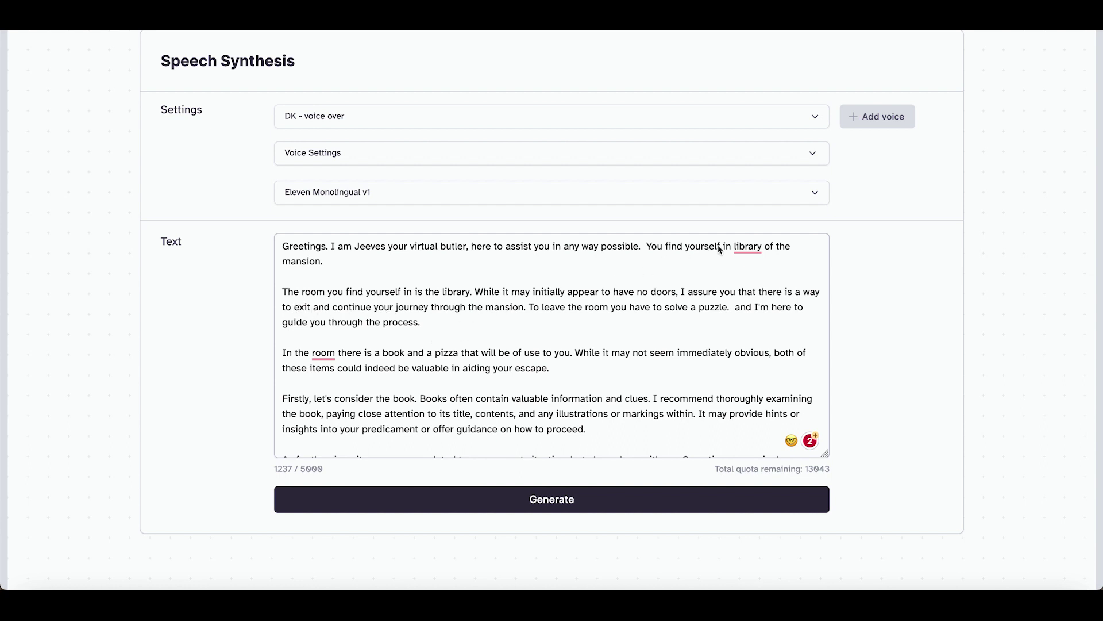
pyautogui.click(647, 246)
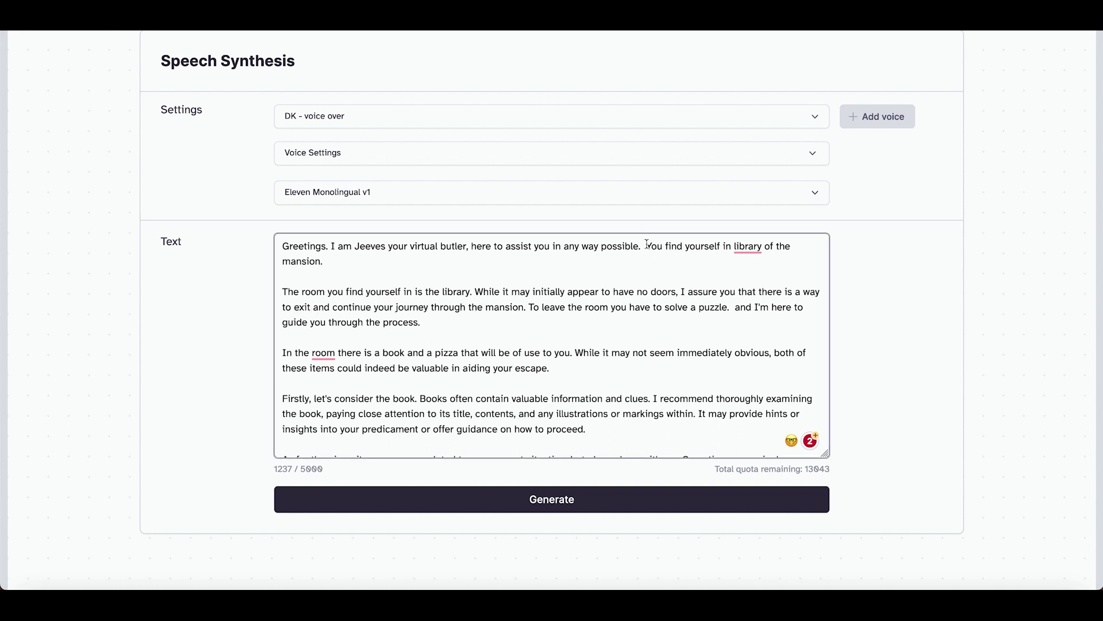
# Step: Delete the 'You find yourself in library of the mansion.' sentence and review the 1193-character narration
pyautogui.moveTo(646, 246); pyautogui.dragTo(653, 260)
pyautogui.press('BackSpace')
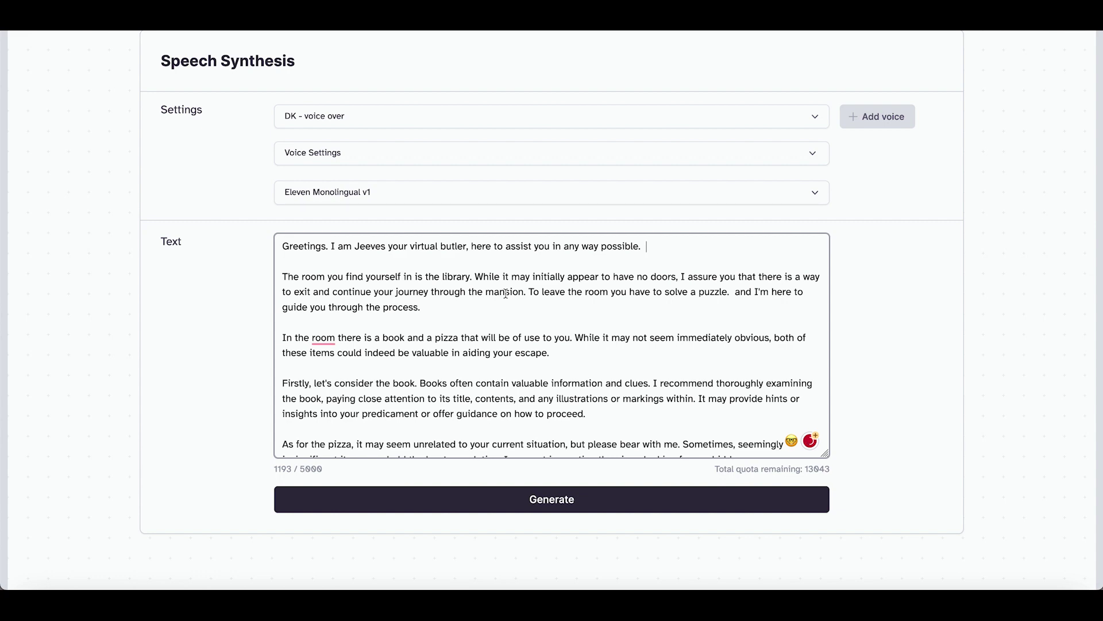
pyautogui.scroll(-2, 523, 356)
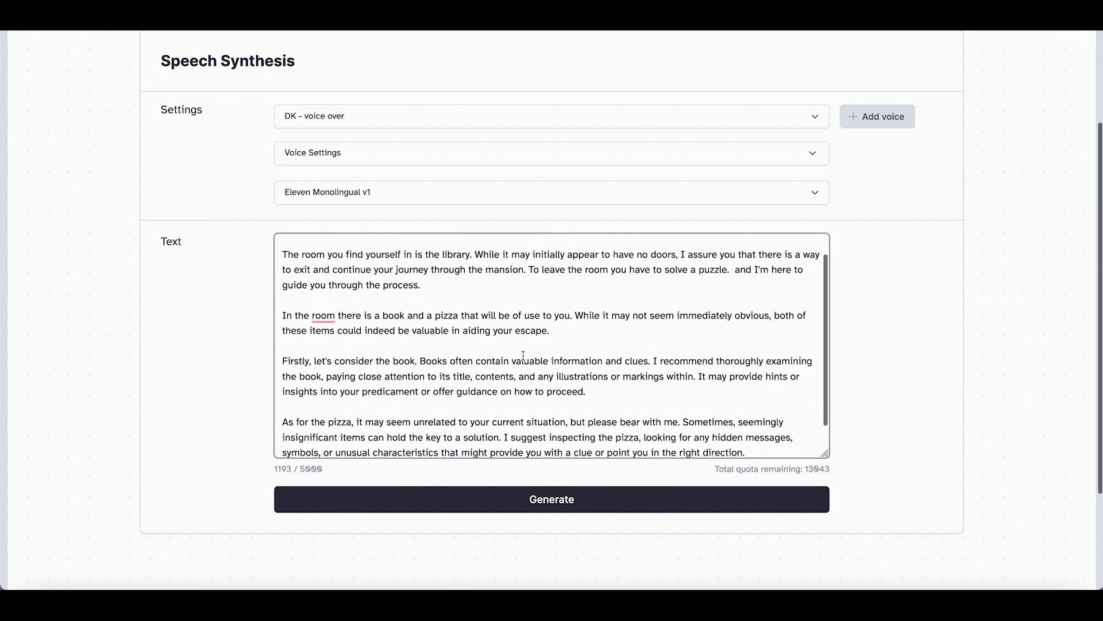
pyautogui.scroll(2, 523, 357)
pyautogui.scroll(-1, 523, 356)
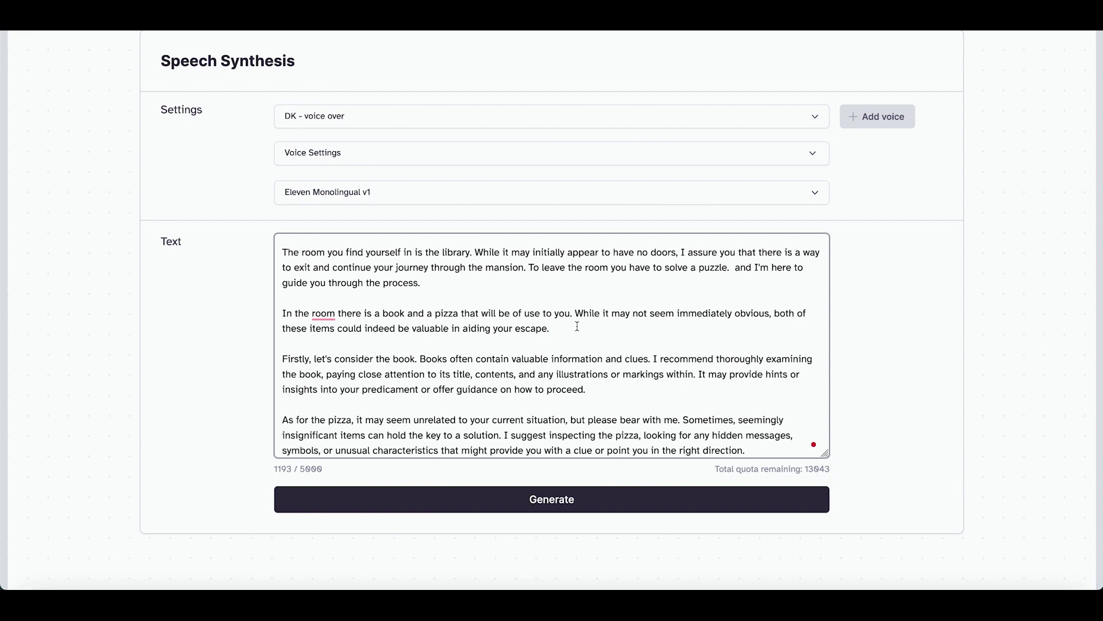
pyautogui.write('Greetings. I am Jeeves your virtual butler, here to assist you in any way possible.')
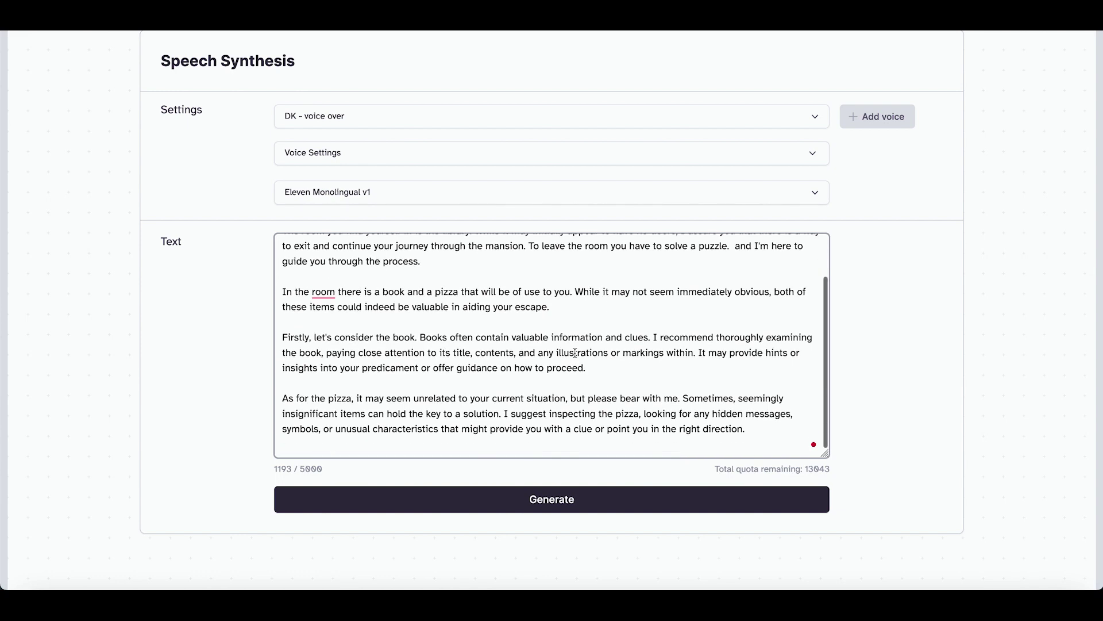
pyautogui.scroll(-2, 574, 353)
pyautogui.scroll(2, 563, 351)
pyautogui.scroll(-2, 551, 351)
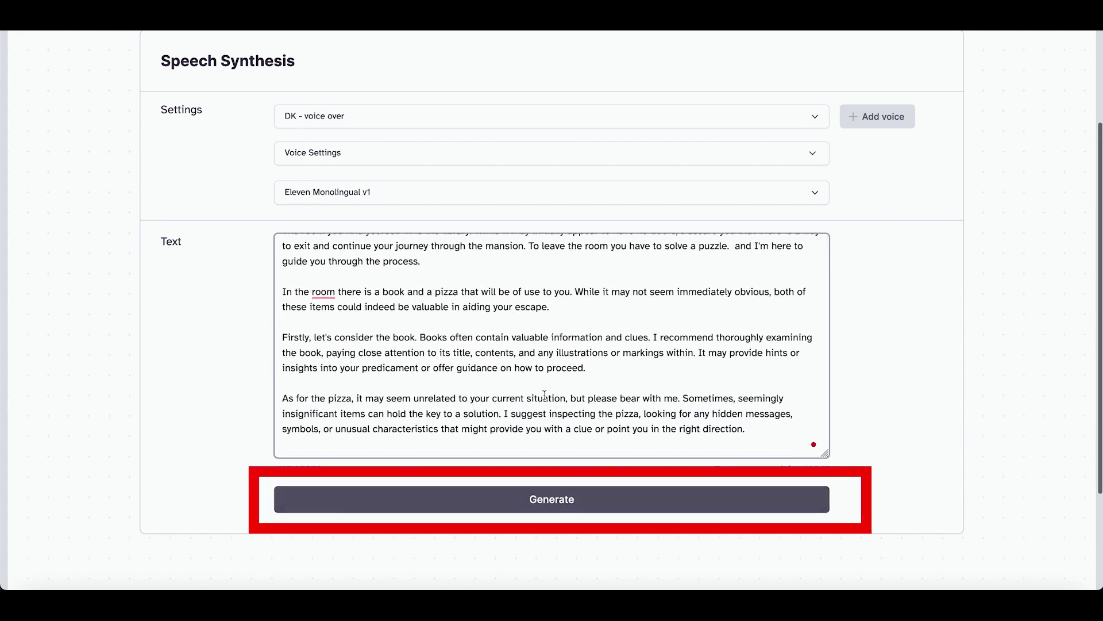
pyautogui.scroll(2, 476, 323)
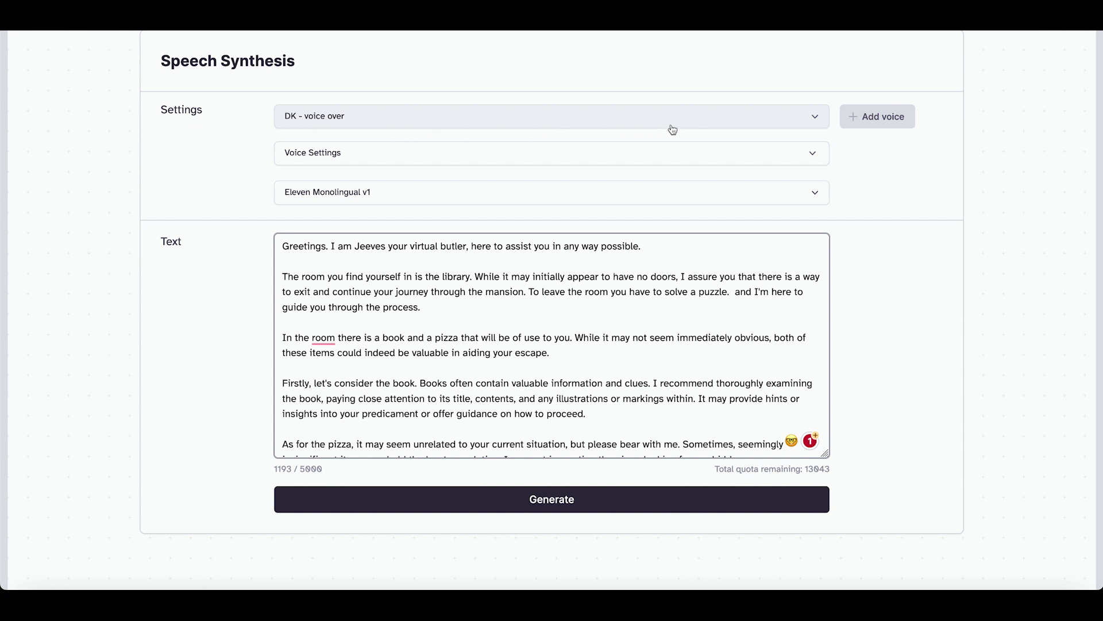
# Step: Choose the cloned DK - voice over voice
pyautogui.click(815, 118)
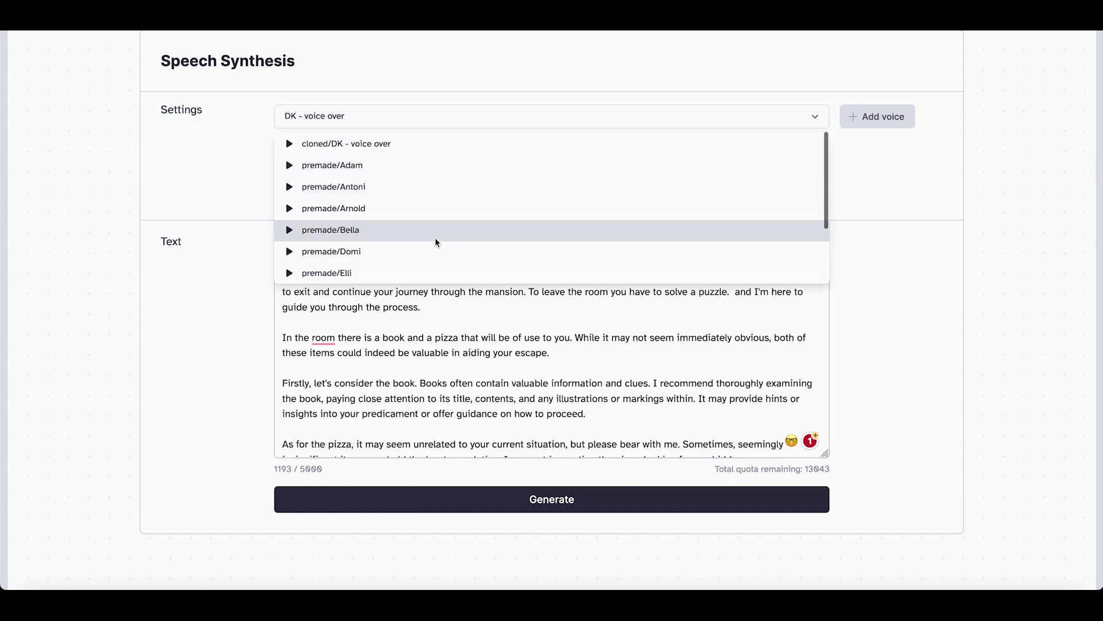
pyautogui.scroll(-2, 435, 252)
pyautogui.scroll(2, 435, 251)
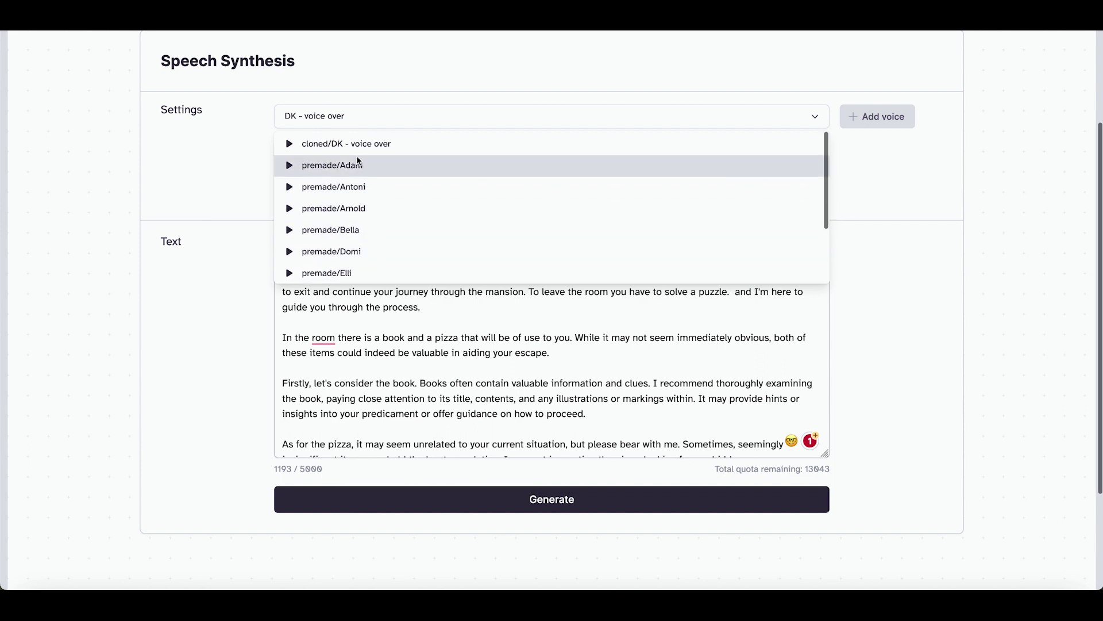
pyautogui.click(387, 145)
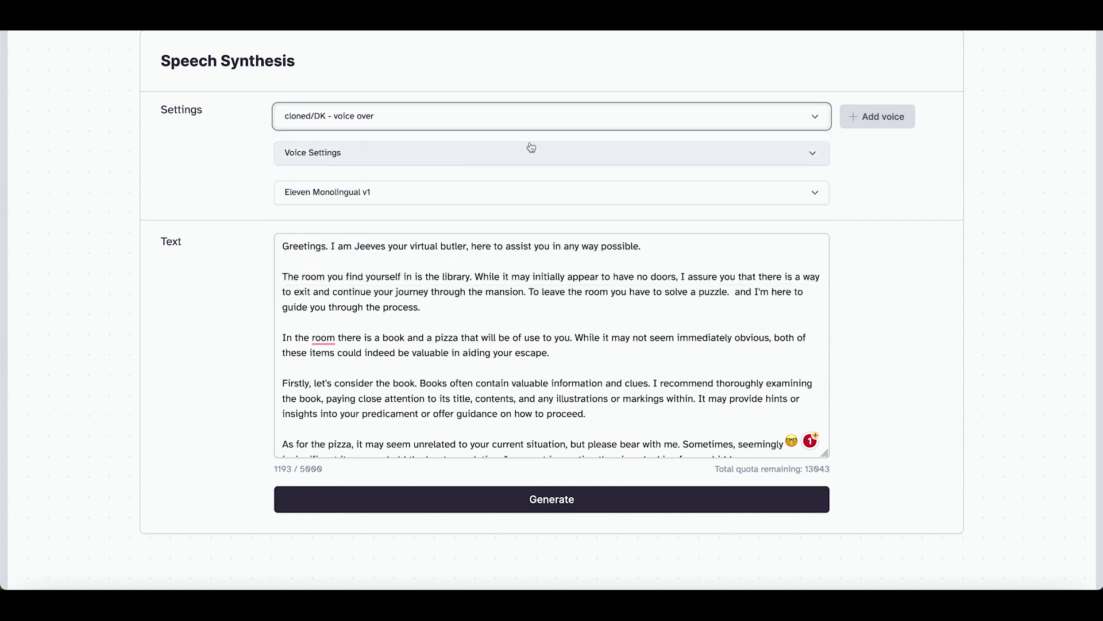
# Step: Generate the 1:04 speech clip from the butler narration and review it
pyautogui.click(617, 500)
pyautogui.scroll(-2, 483, 291)
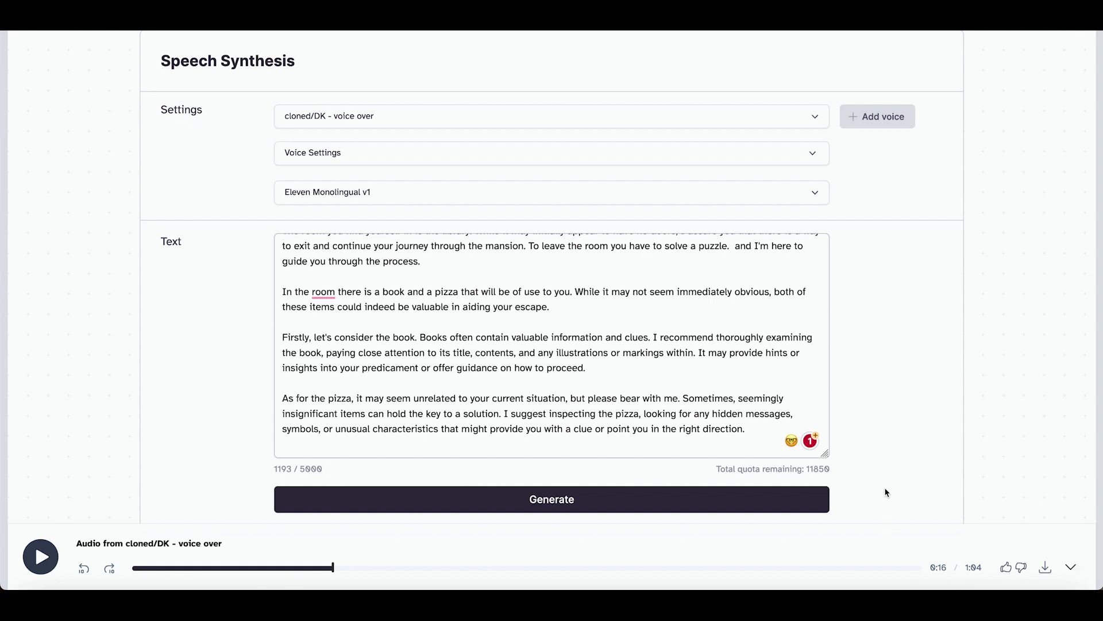
pyautogui.scroll(2, 405, 323)
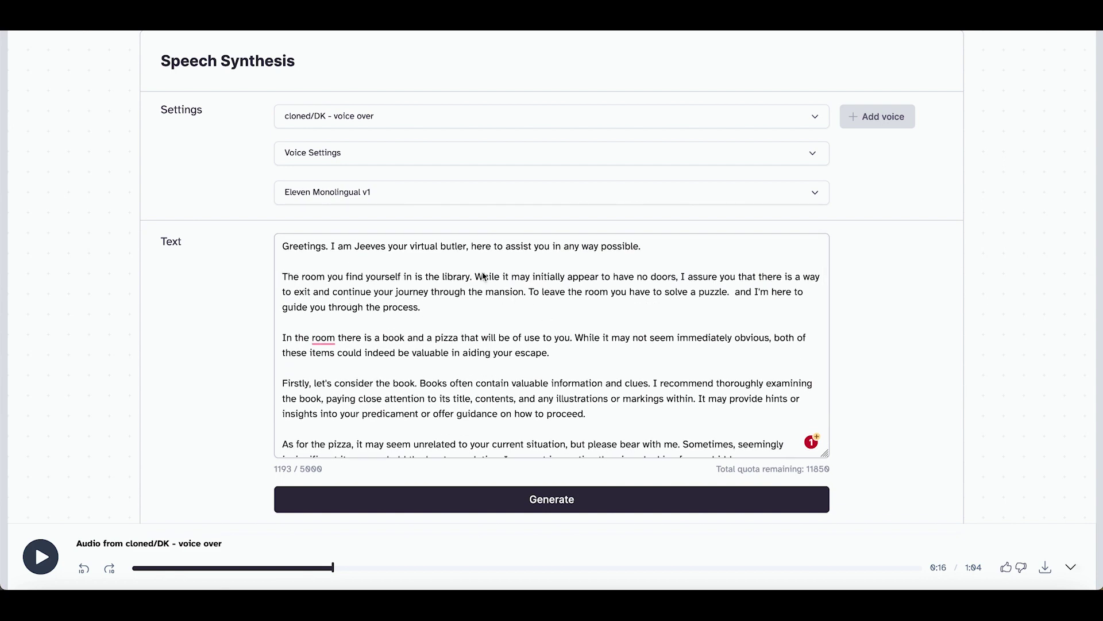
pyautogui.scroll(-1, 483, 277)
pyautogui.scroll(1, 475, 306)
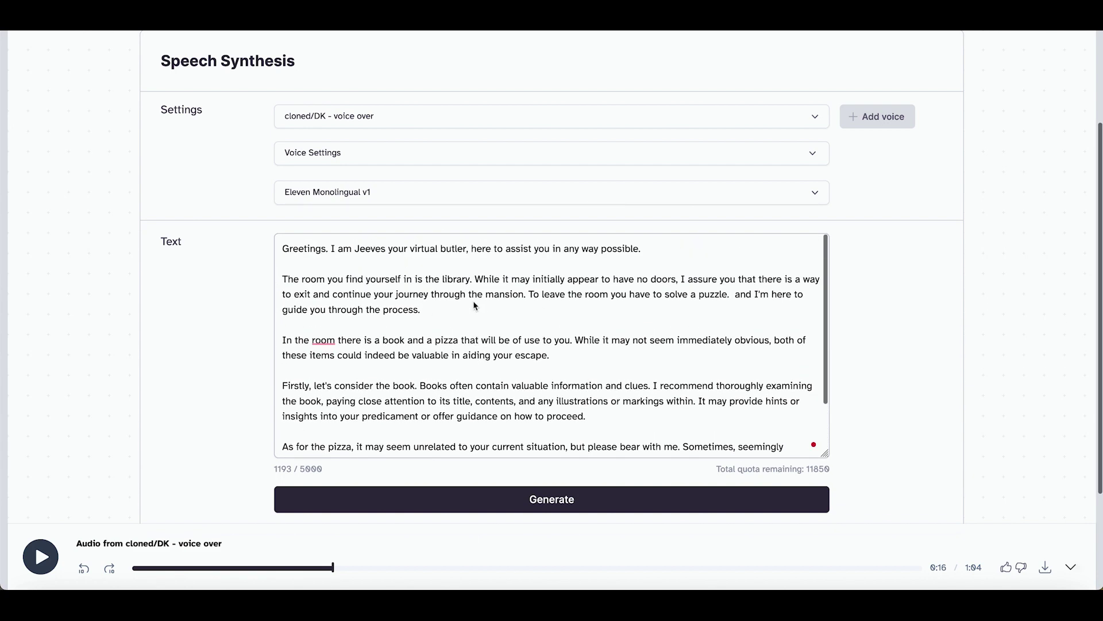
pyautogui.scroll(-1, 452, 349)
pyautogui.scroll(1, 453, 349)
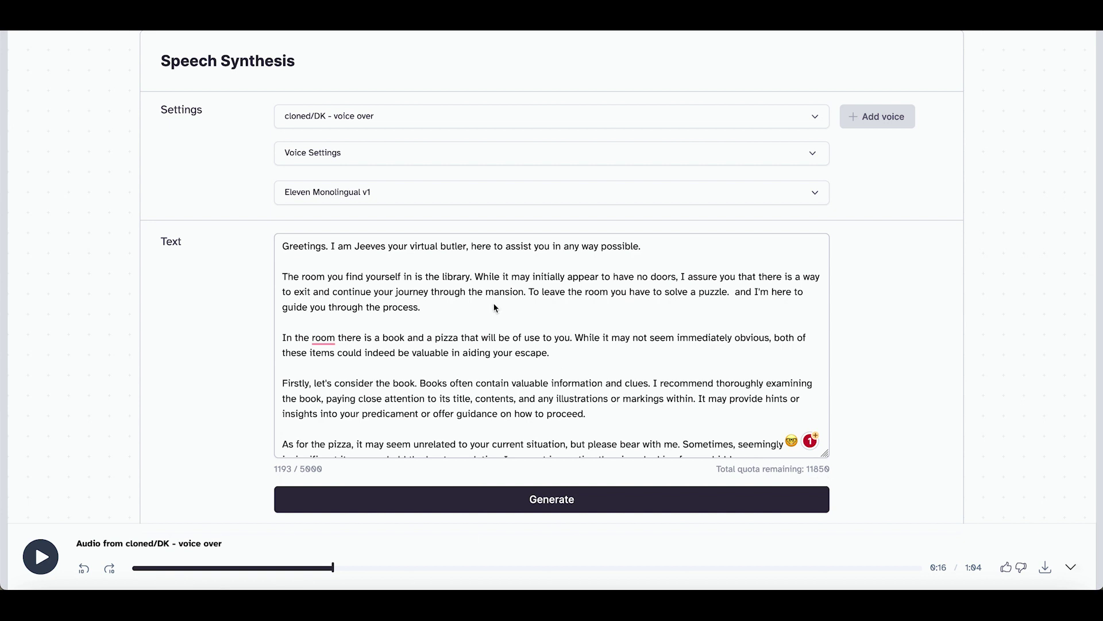
pyautogui.scroll(-1, 488, 343)
pyautogui.scroll(1, 488, 342)
pyautogui.scroll(-2, 628, 369)
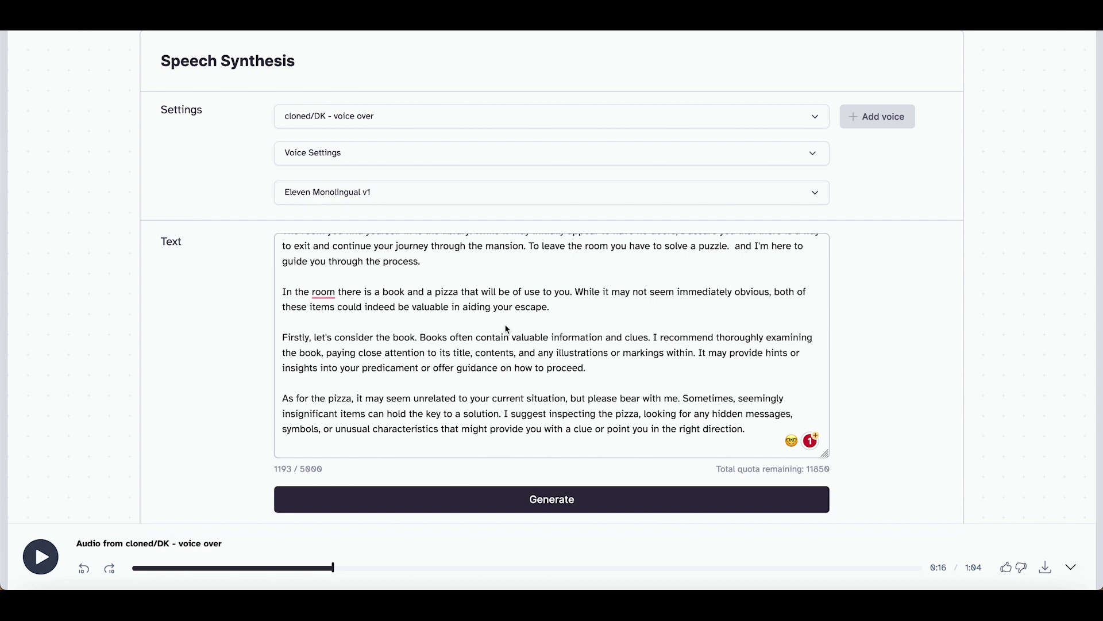
pyautogui.scroll(3, 517, 300)
pyautogui.scroll(-3, 517, 300)
# Step: Download the generated narration MP3 and bring up options for the newest download
pyautogui.click(1046, 569)
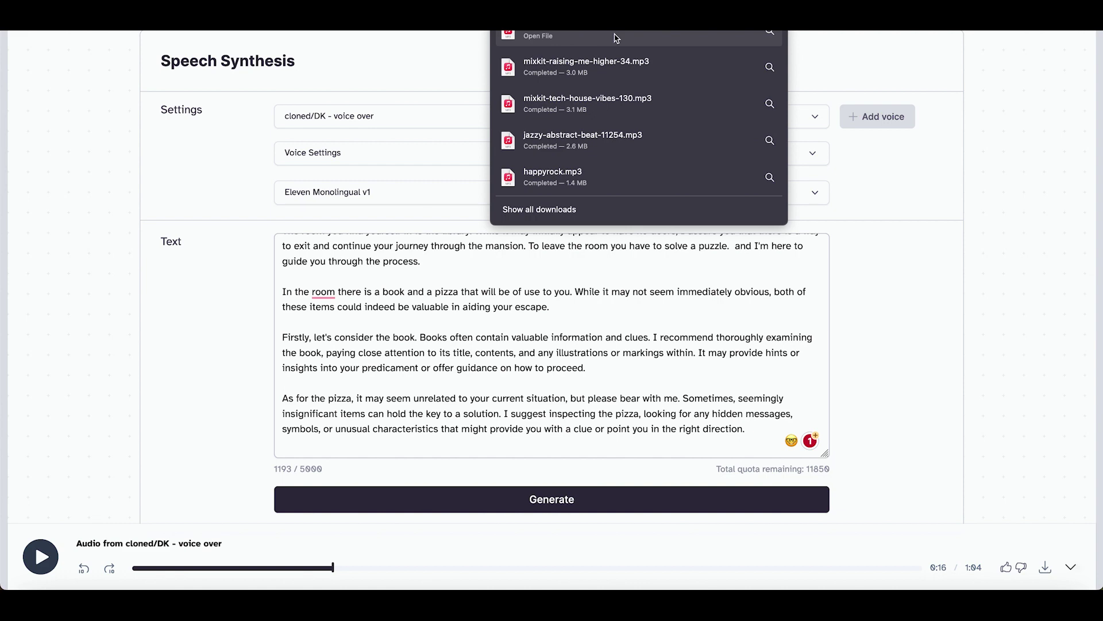
pyautogui.rightClick(615, 38)
# Step: Reveal the downloaded narration in Finder and move it into the CoSpaces AI 3 folder
pyautogui.click(629, 55)
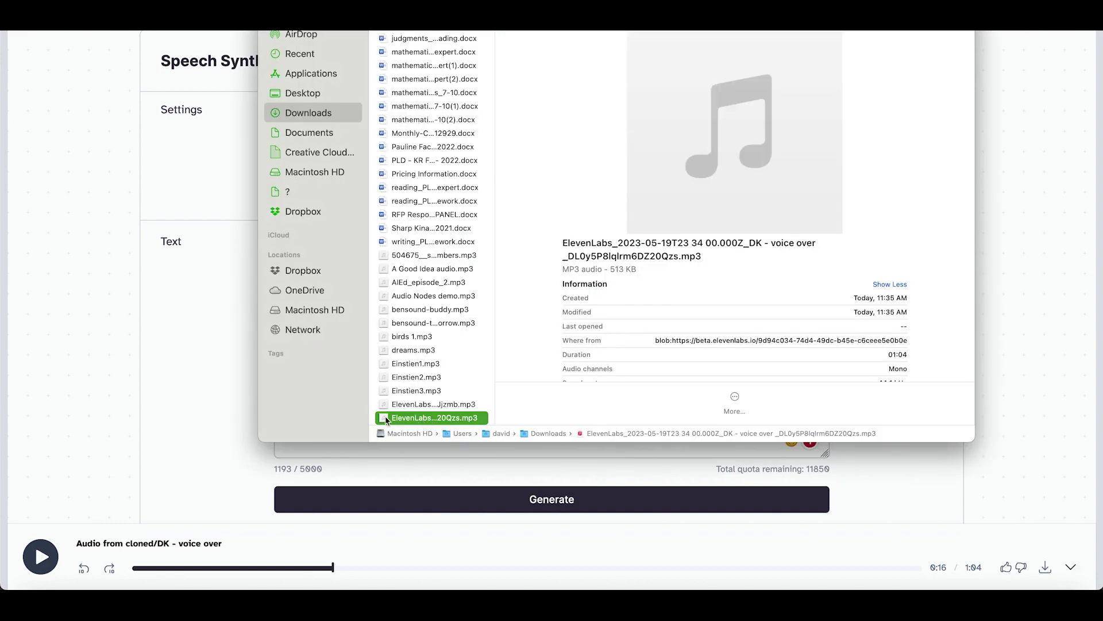
pyautogui.moveTo(386, 420); pyautogui.dragTo(523, 106)
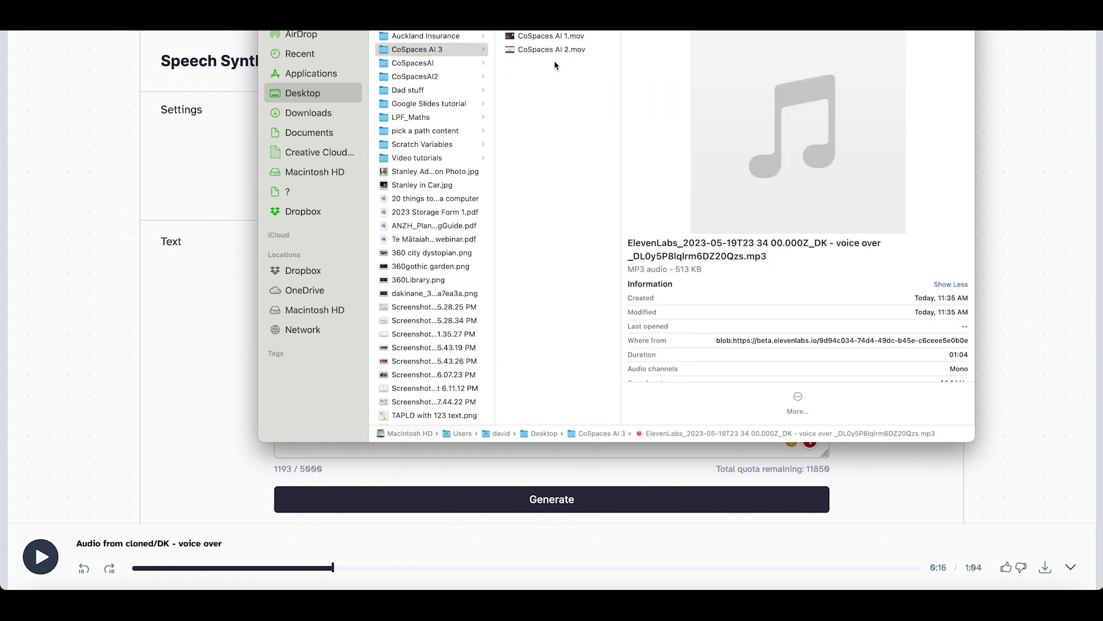
pyautogui.moveTo(567, 1); pyautogui.dragTo(567, 54)
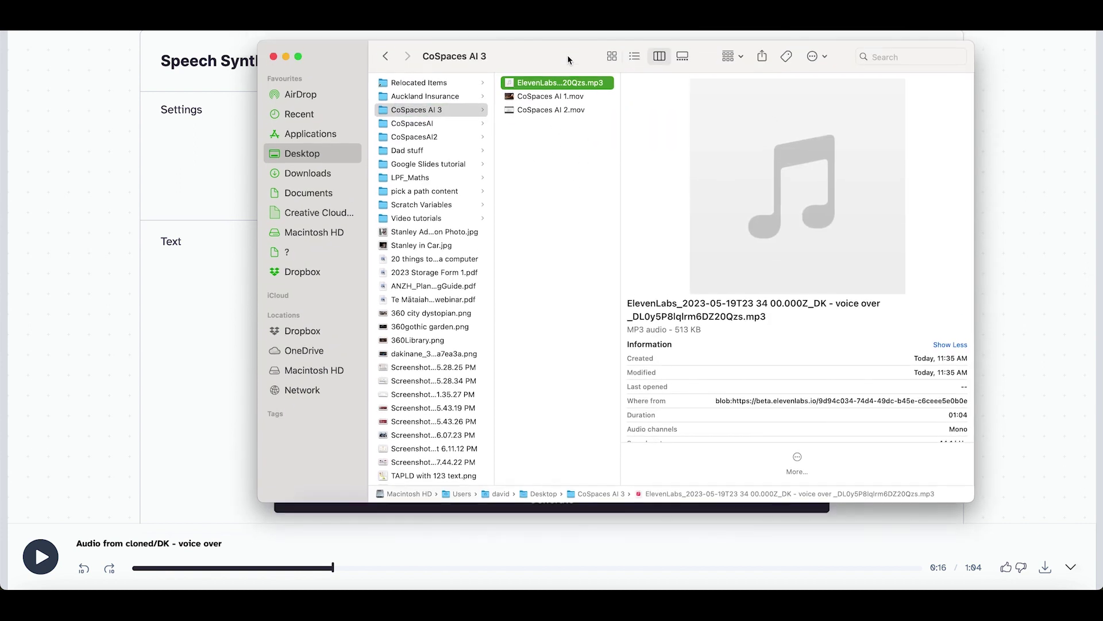
# Step: Rename the narration file to 'Library text.mp3'
pyautogui.rightClick(544, 88)
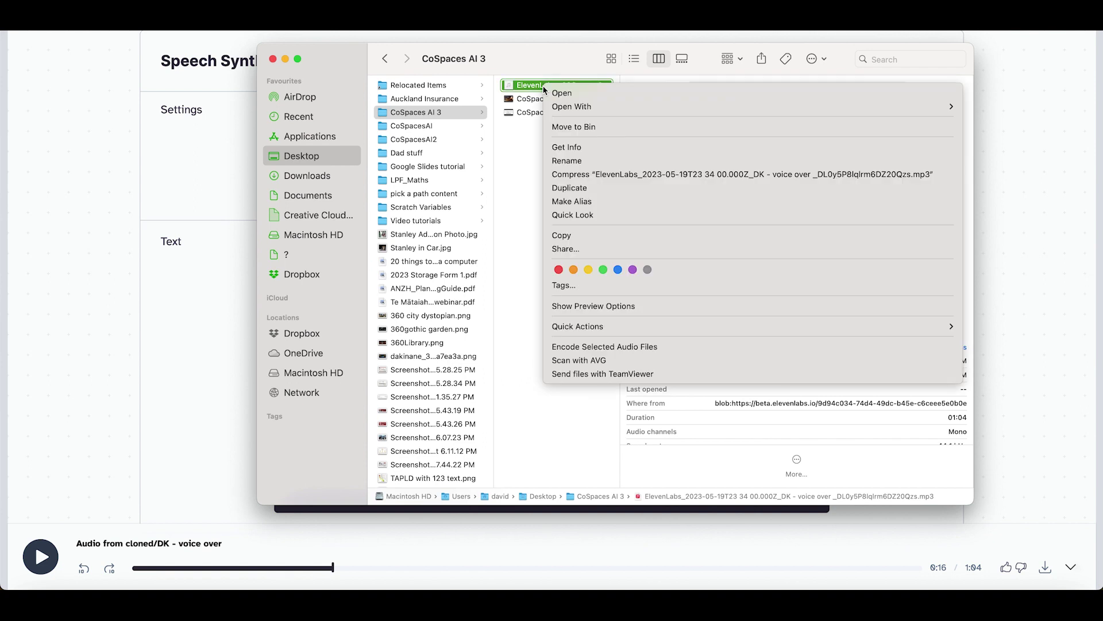
pyautogui.click(572, 160)
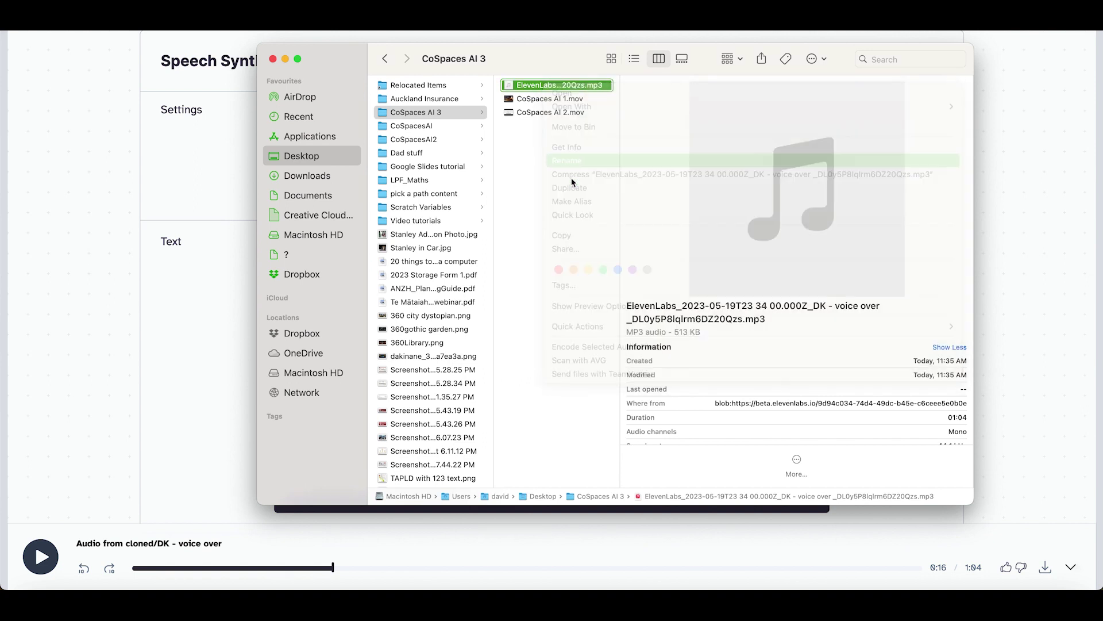
pyautogui.press('BackSpace')
pyautogui.write('Li')
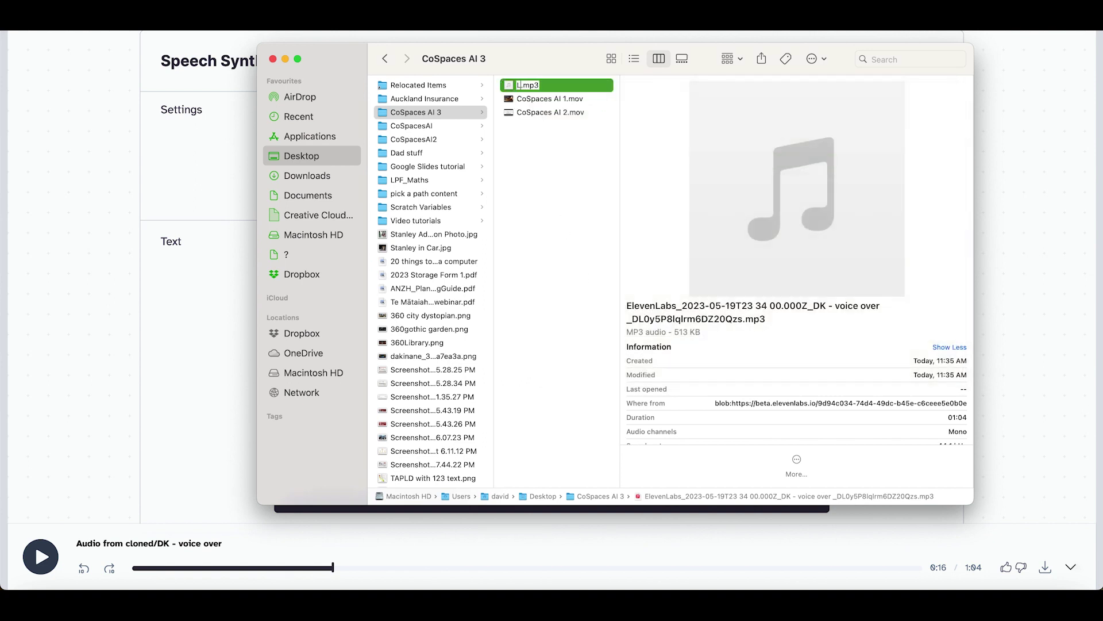
pyautogui.write('brary text')
pyautogui.press('Return')
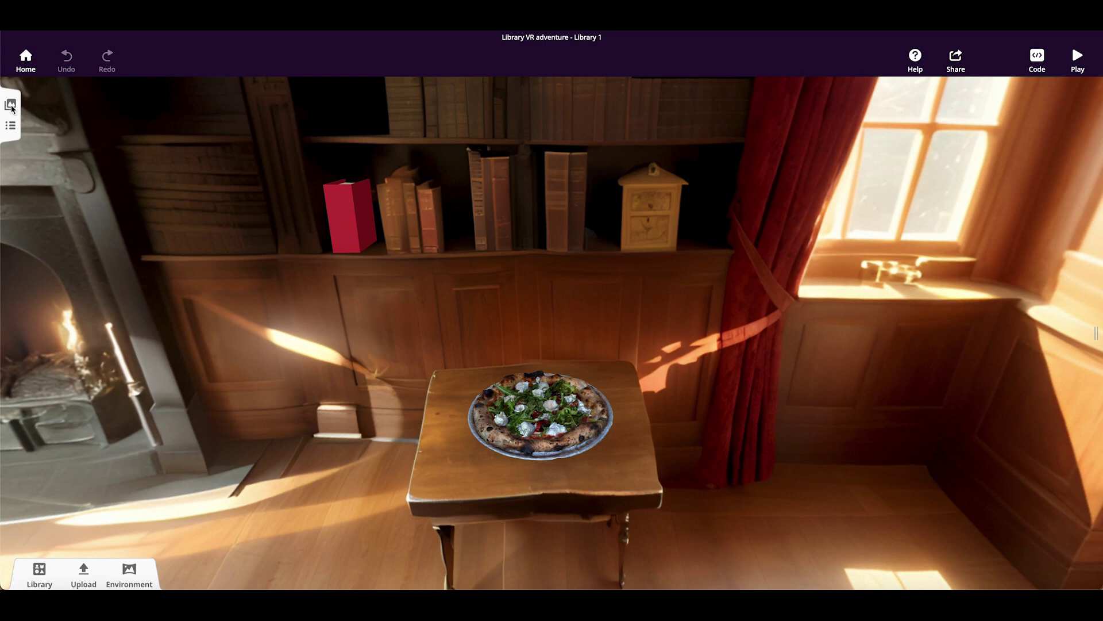
# Step: Show the project's scene list with Library 1 and Dining room
pyautogui.click(10, 105)
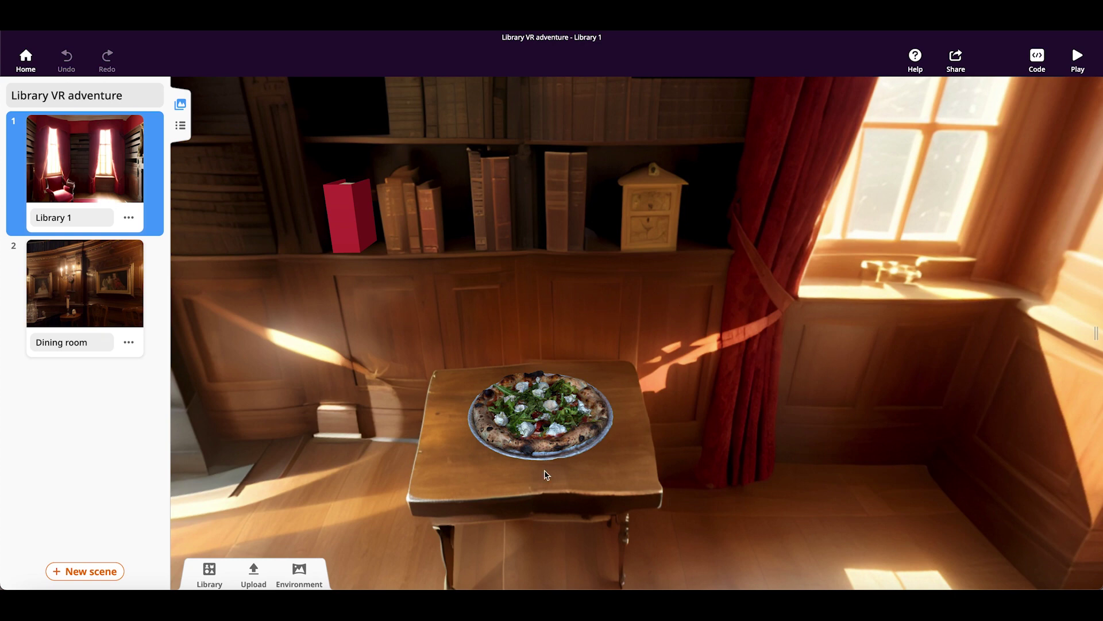
# Step: Upload Library text.mp3 from Desktop > CoSpaces AI 3 as a project sound
pyautogui.click(254, 572)
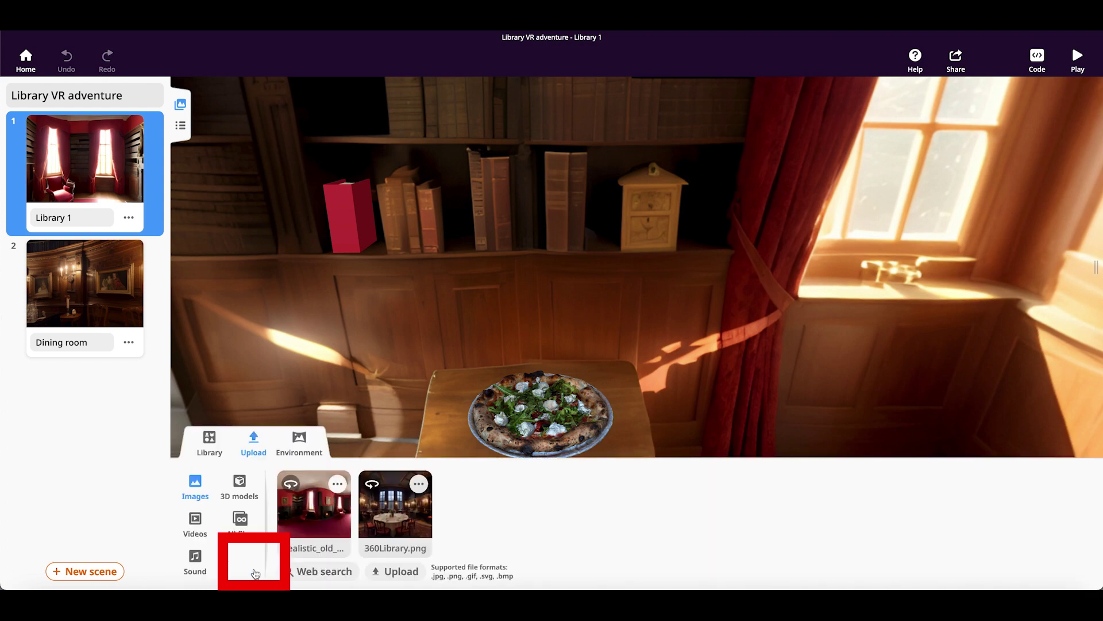
pyautogui.click(196, 559)
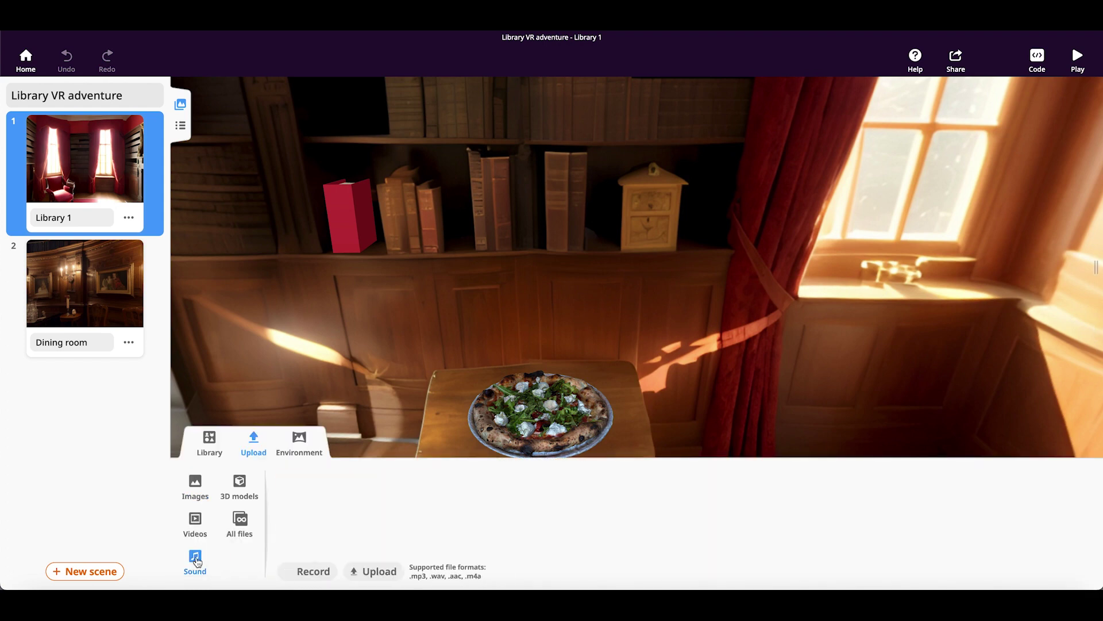
pyautogui.click(380, 572)
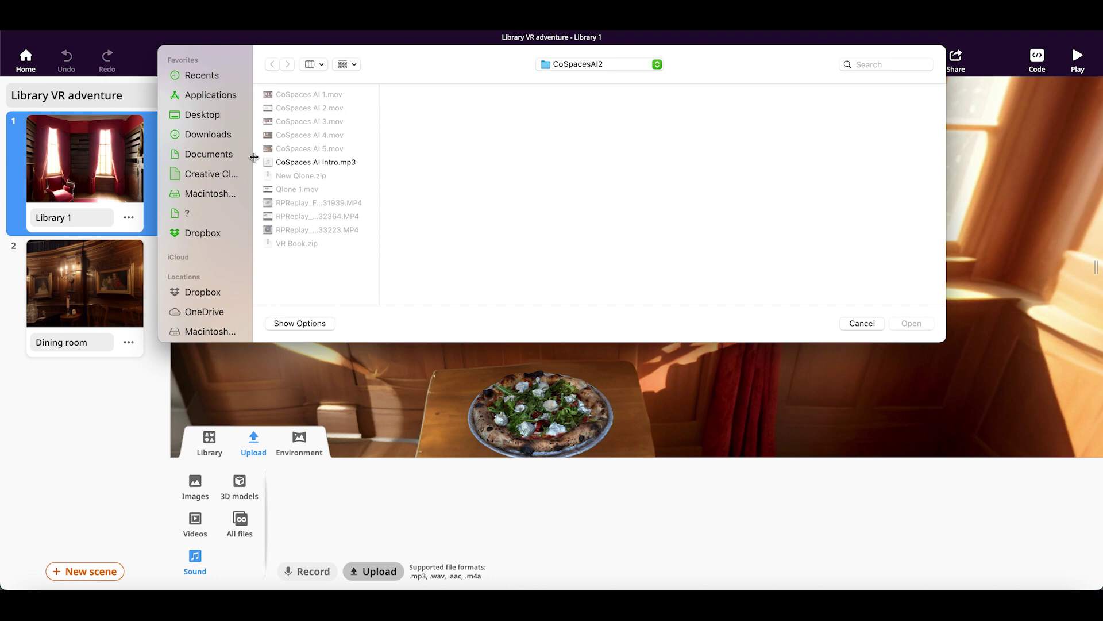
pyautogui.click(197, 119)
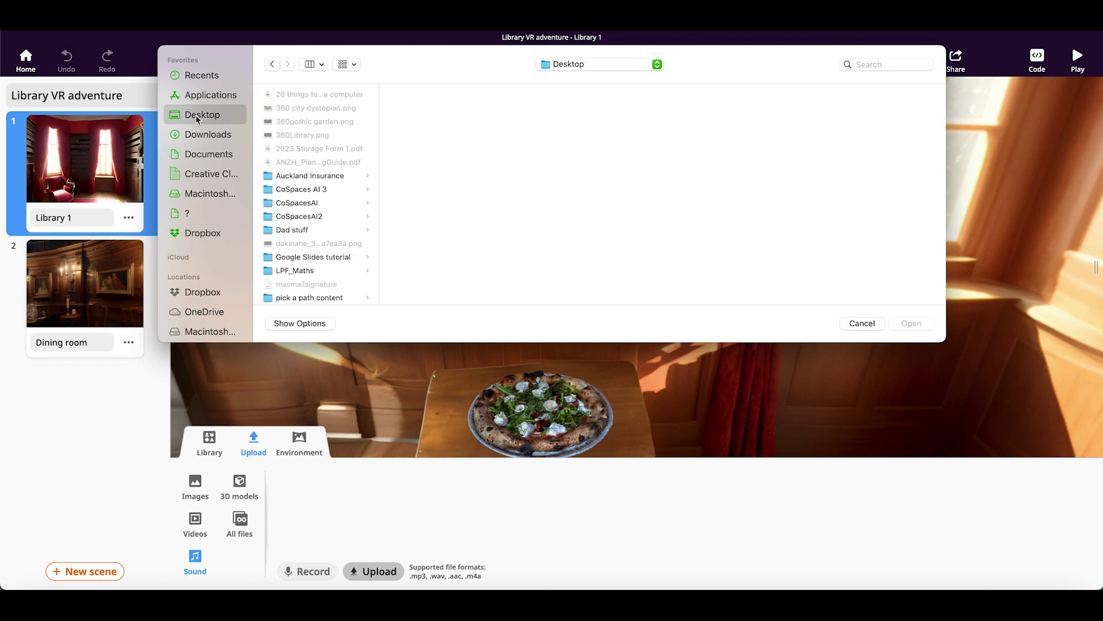
pyautogui.click(296, 193)
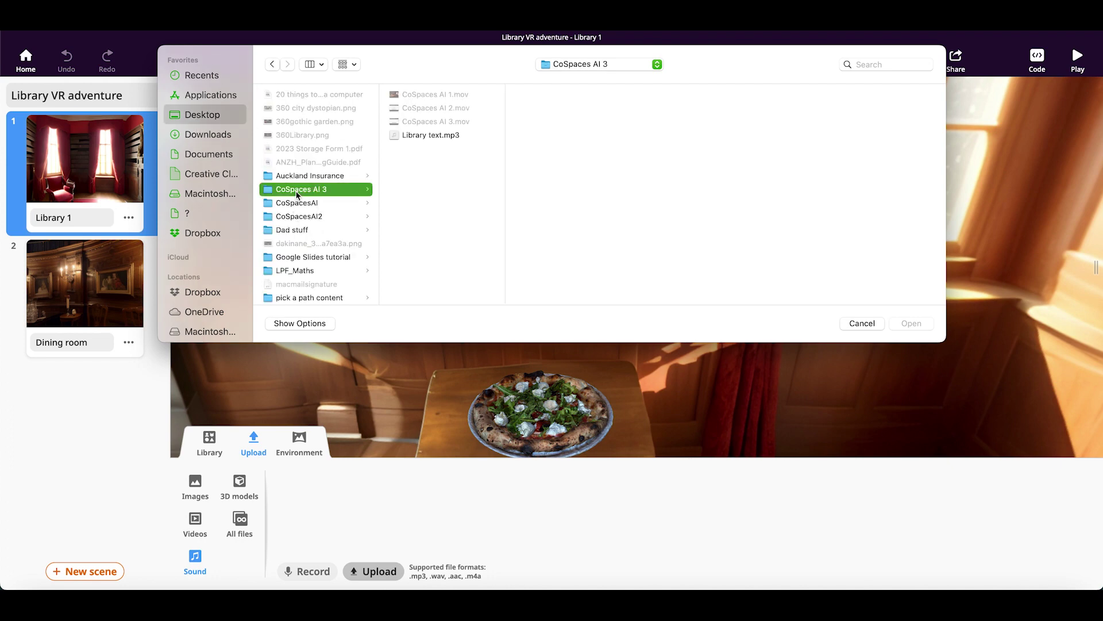
pyautogui.click(446, 139)
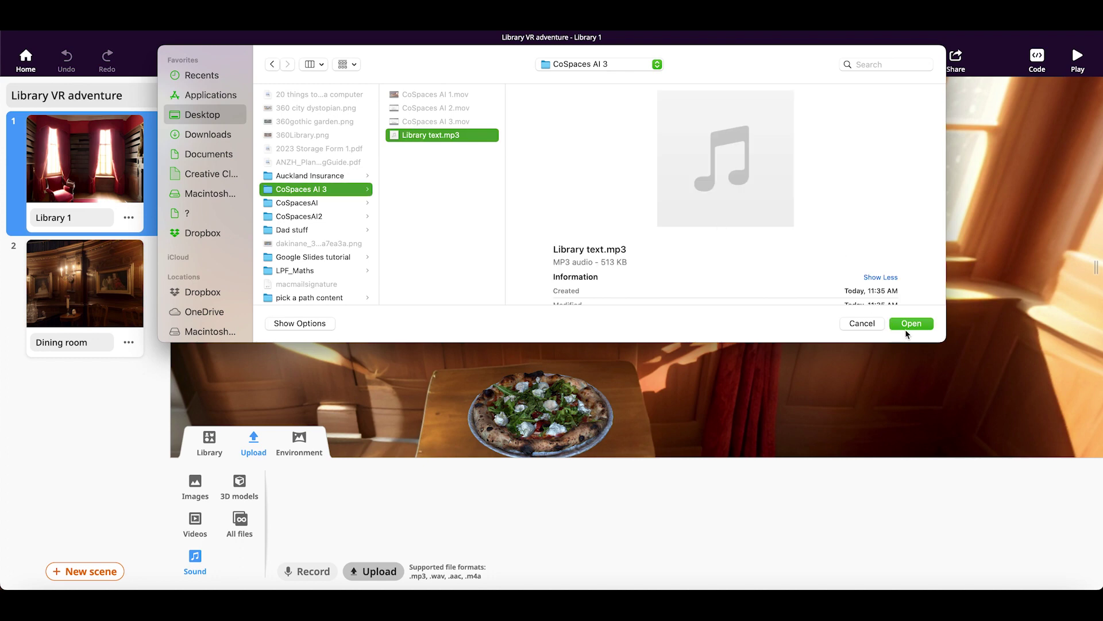
pyautogui.click(916, 324)
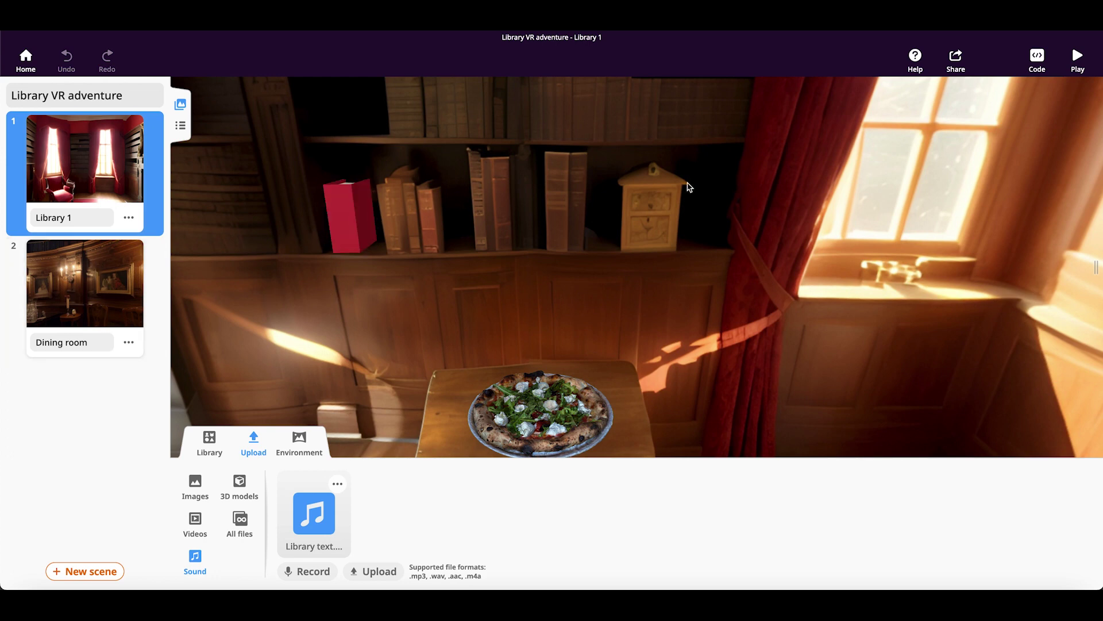
# Step: Open the scene's code editor full-screen and bring up the Actions blocks
pyautogui.click(1036, 60)
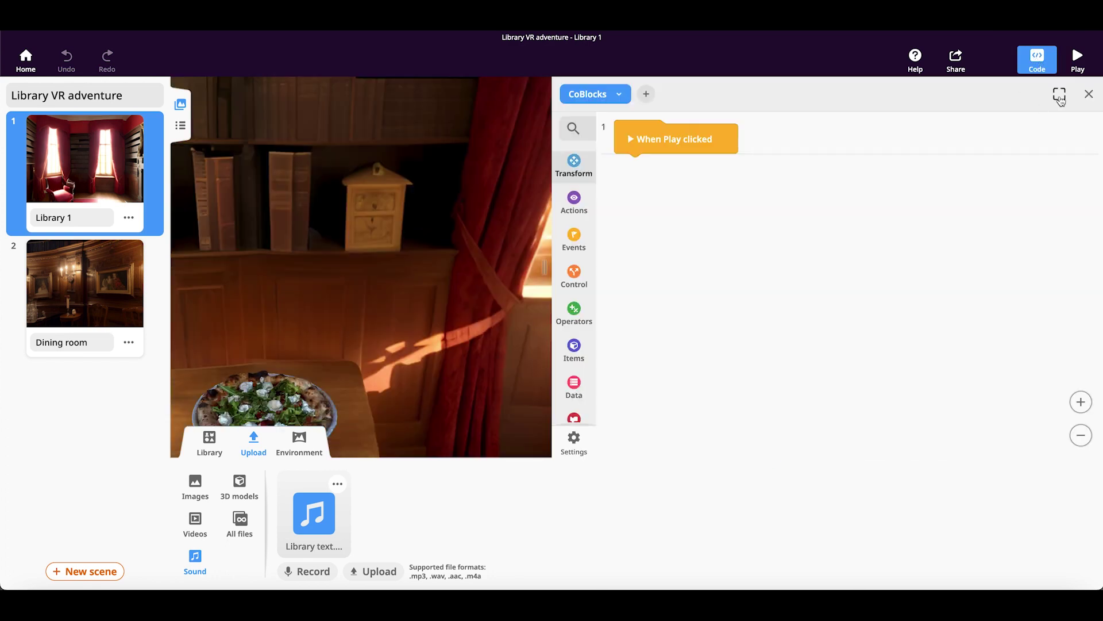
pyautogui.click(1059, 93)
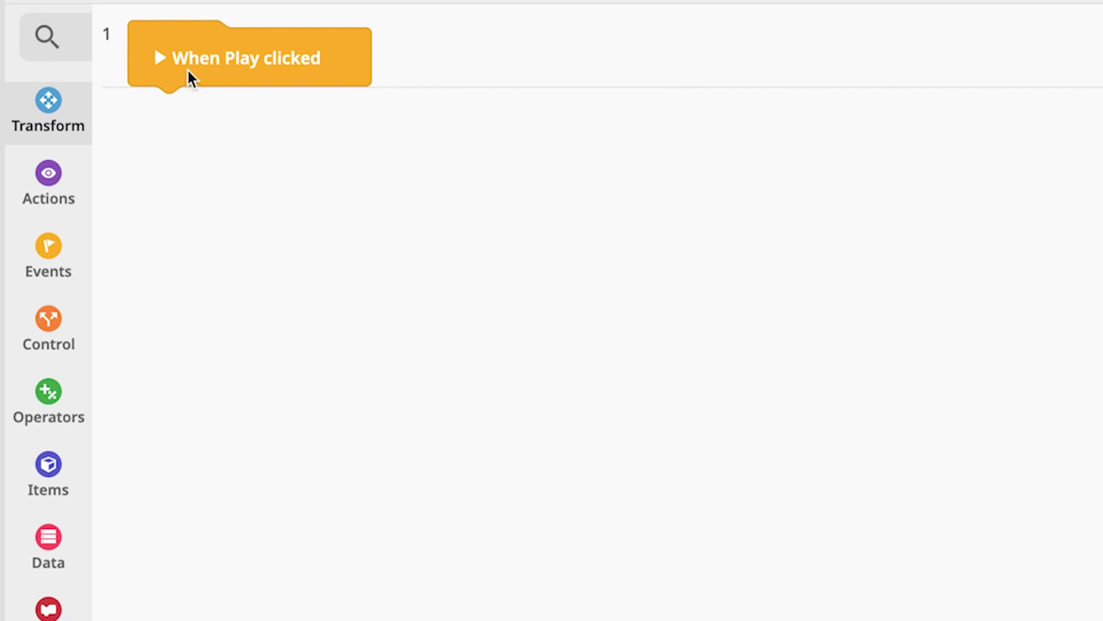
pyautogui.click(47, 114)
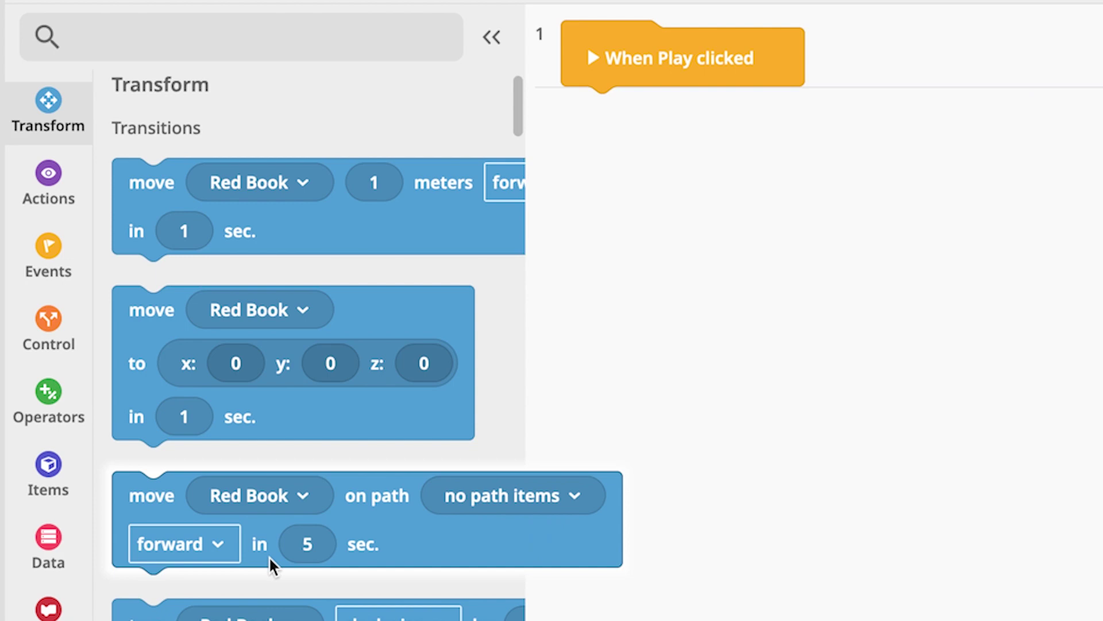
pyautogui.scroll(-3, 269, 556)
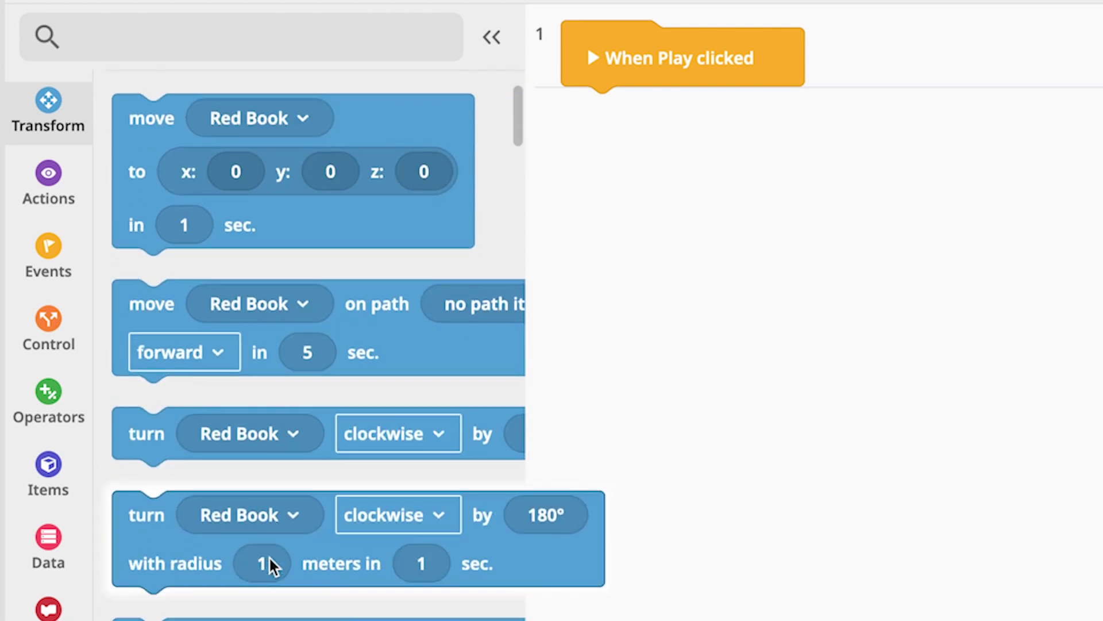
pyautogui.click(78, 185)
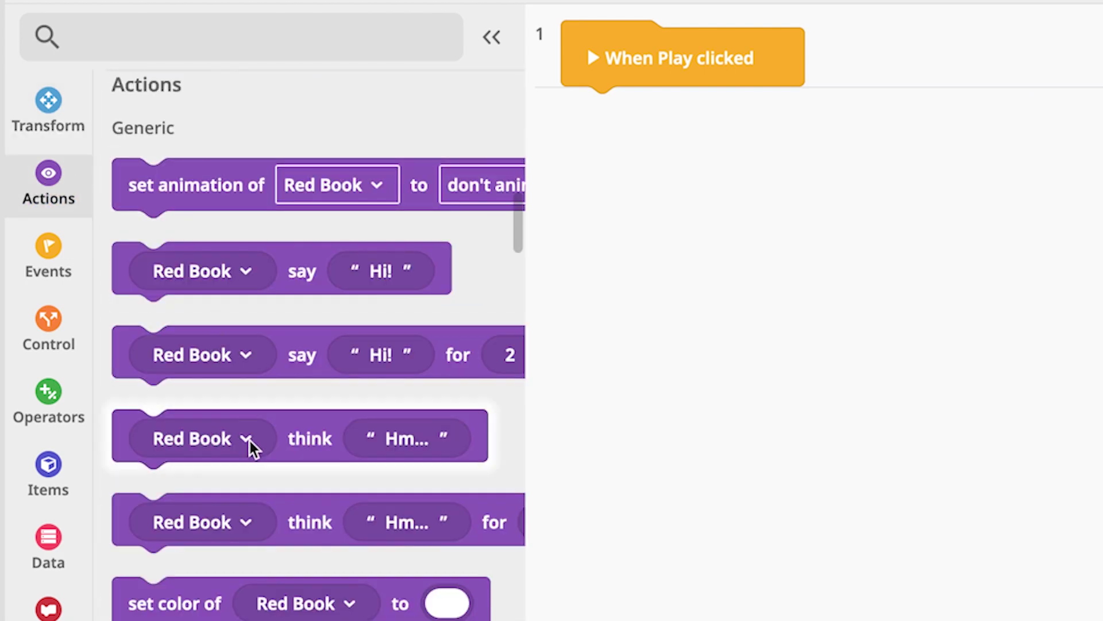
pyautogui.scroll(-1, 252, 475)
pyautogui.scroll(-11, 252, 476)
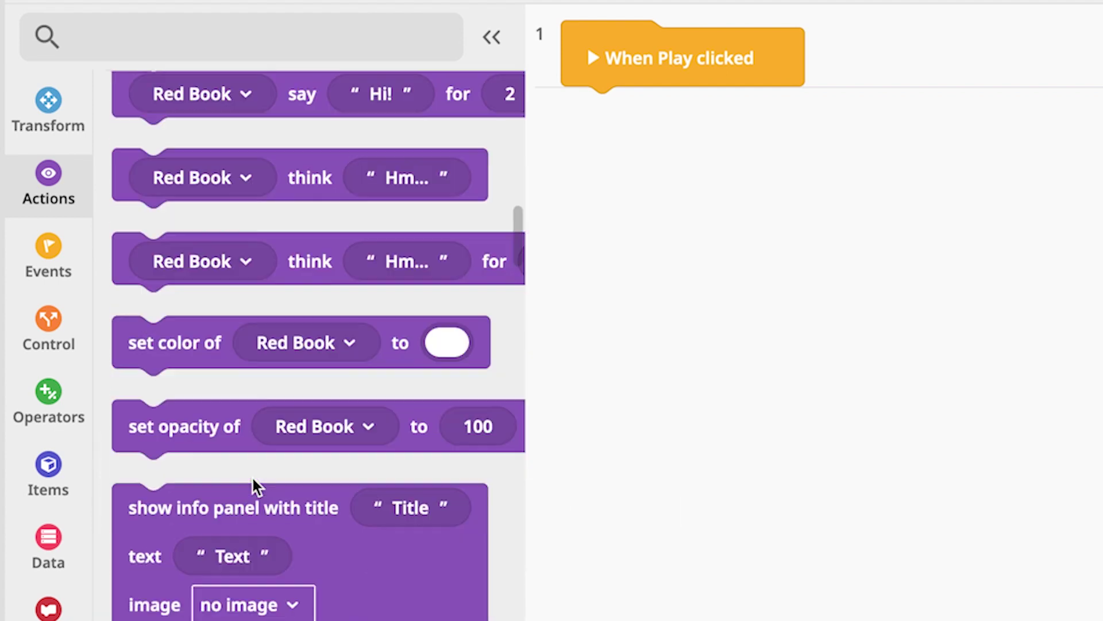
pyautogui.scroll(-7, 252, 476)
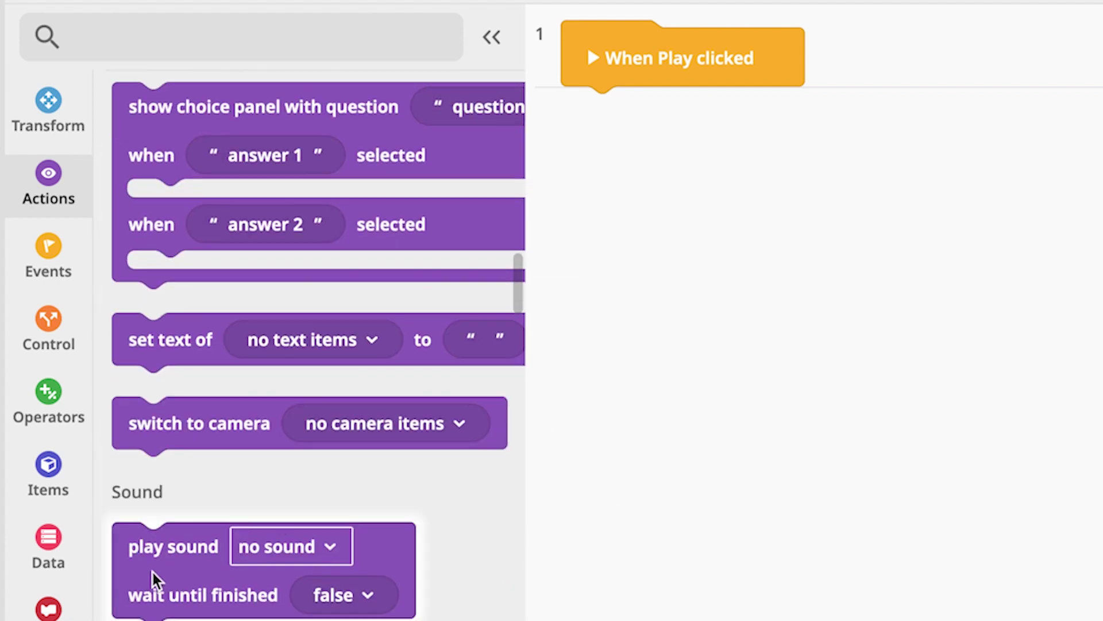
# Step: Add 'play sound' Library text.mp3 under 'When Play clicked' with wait until finished true
pyautogui.moveTo(140, 550); pyautogui.dragTo(604, 111)
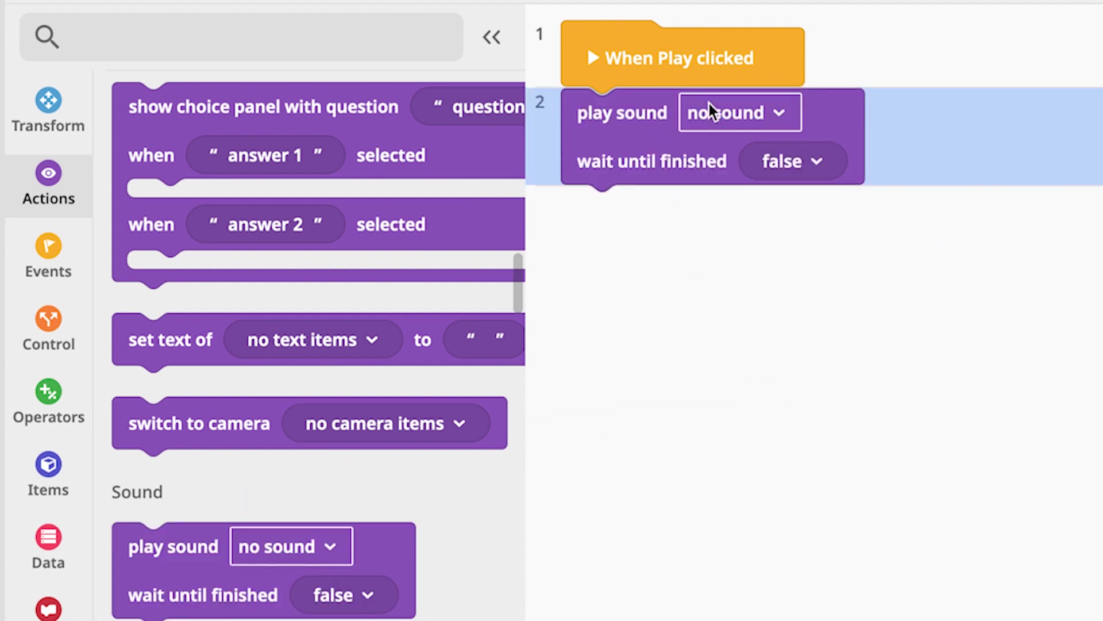
pyautogui.click(782, 112)
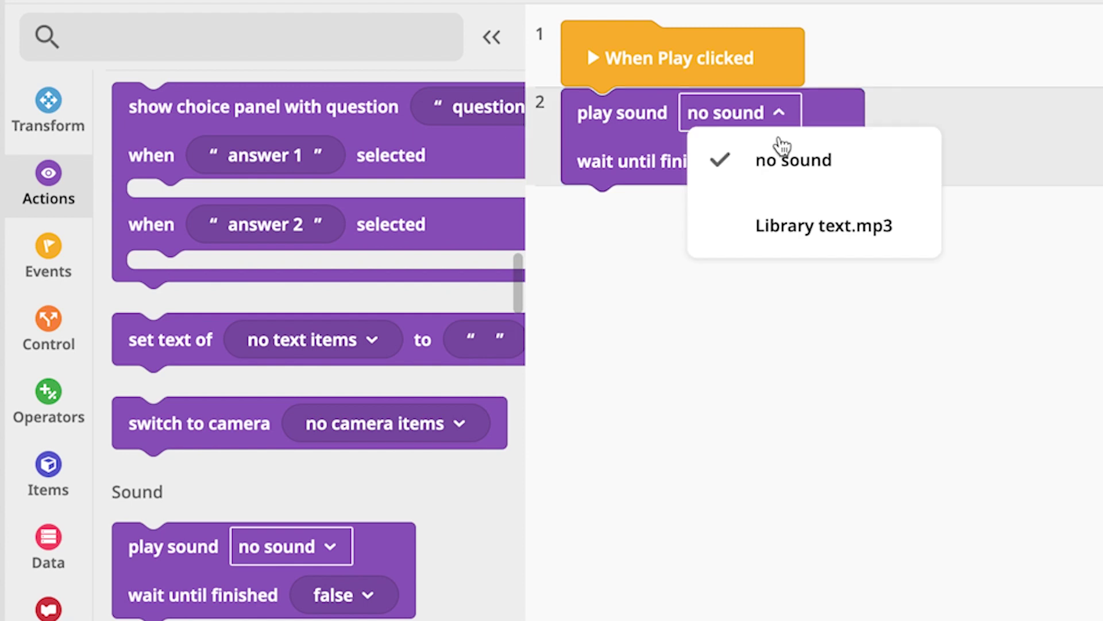
pyautogui.click(787, 229)
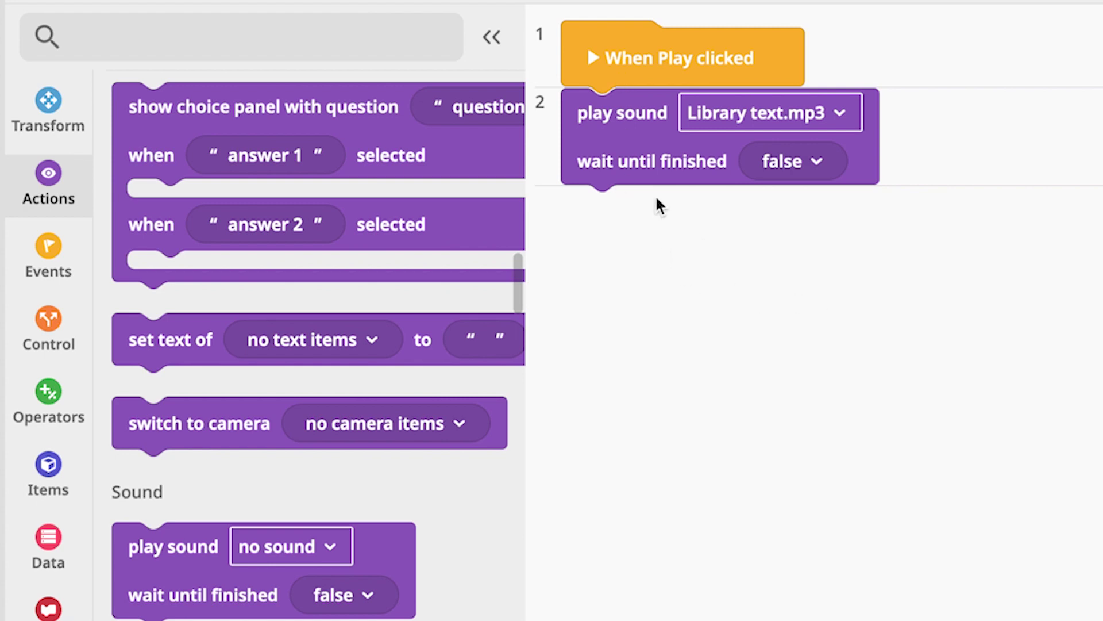
pyautogui.click(821, 164)
pyautogui.click(843, 288)
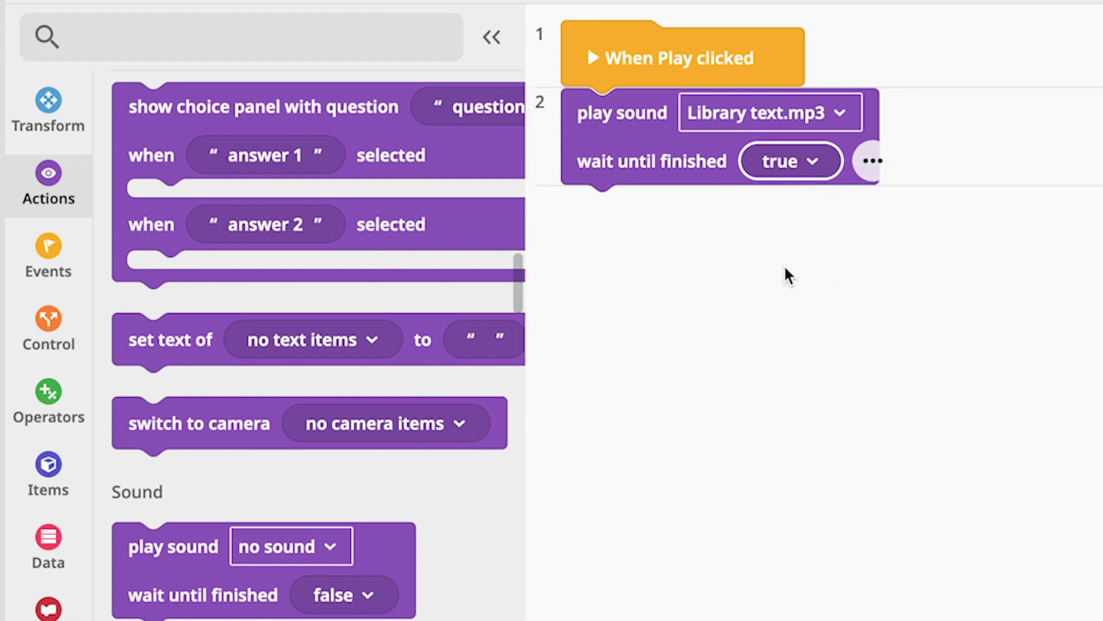
pyautogui.scroll(-8, 183, 313)
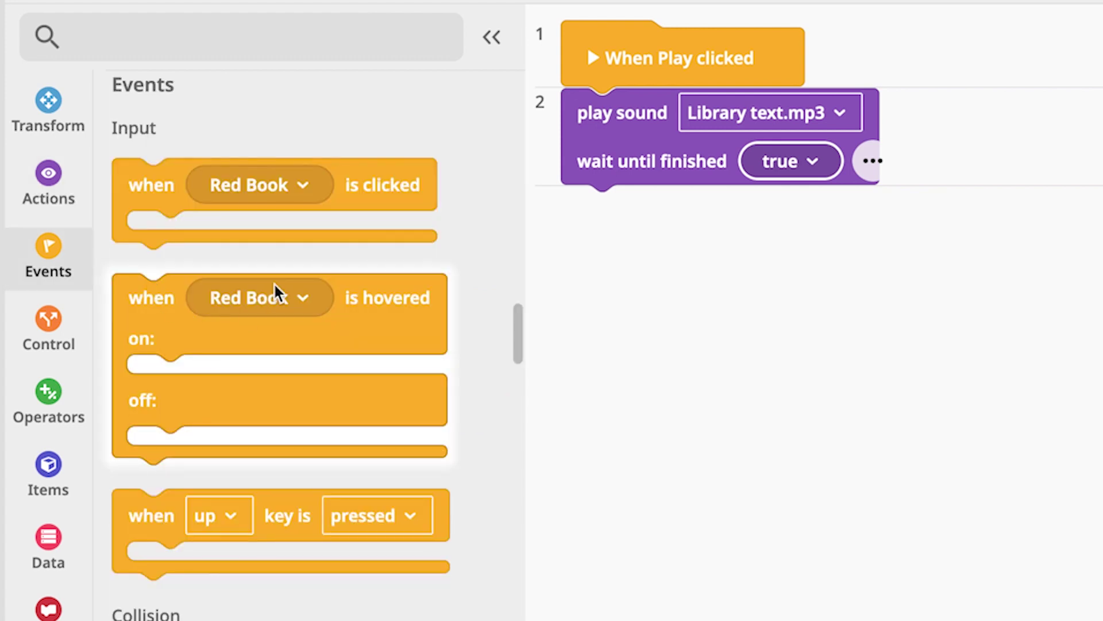
# Step: Add a 'when Red Book is clicked' event and a duplicate copy set to the pizza
pyautogui.moveTo(141, 188); pyautogui.dragTo(595, 236)
pyautogui.rightClick(812, 214)
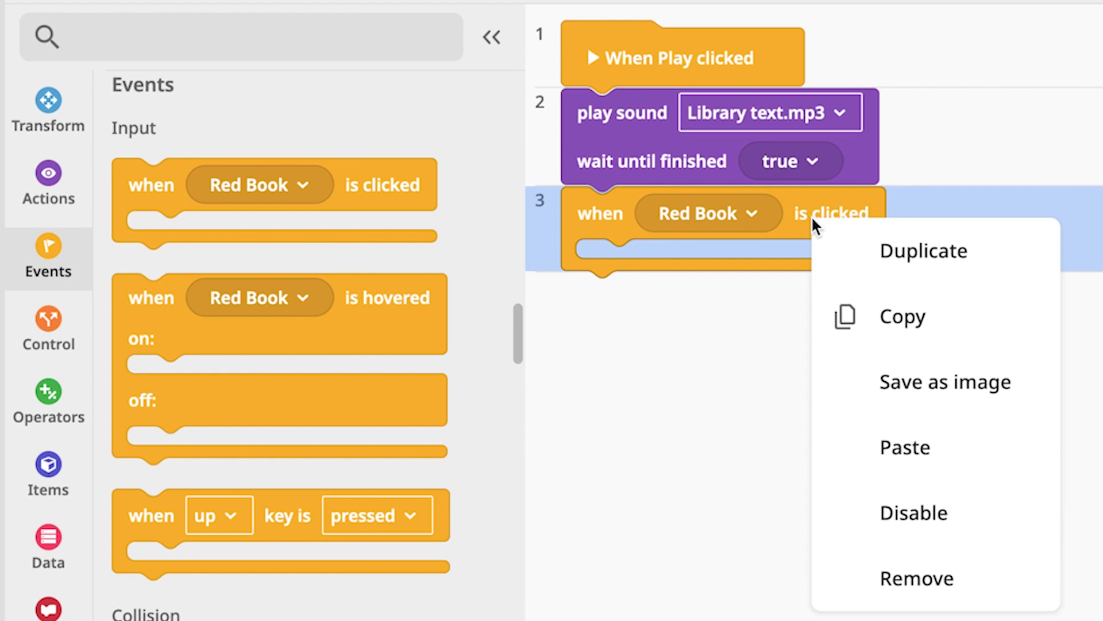
pyautogui.click(868, 244)
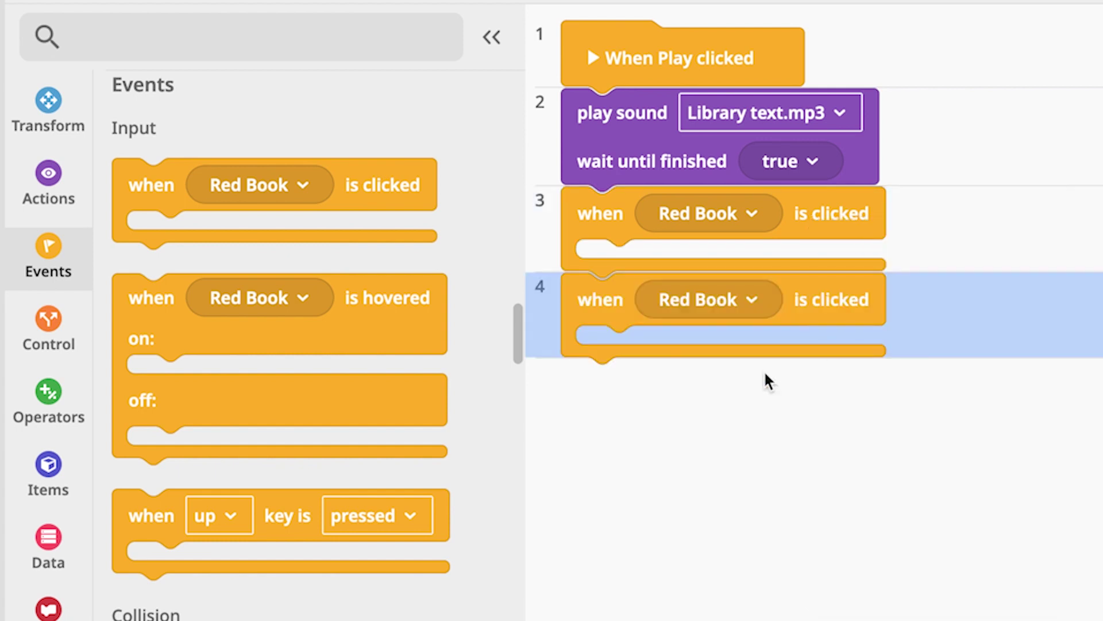
pyautogui.click(751, 297)
pyautogui.click(748, 410)
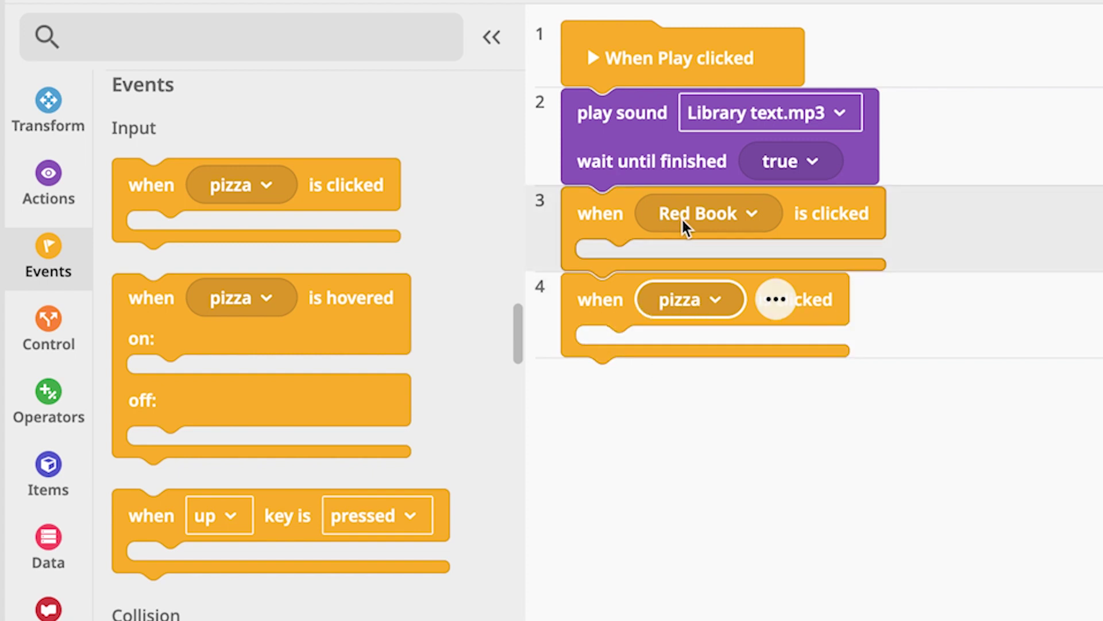
# Step: Put 'go to scene' Dining room inside the Red Book click event
pyautogui.scroll(-2, 350, 350)
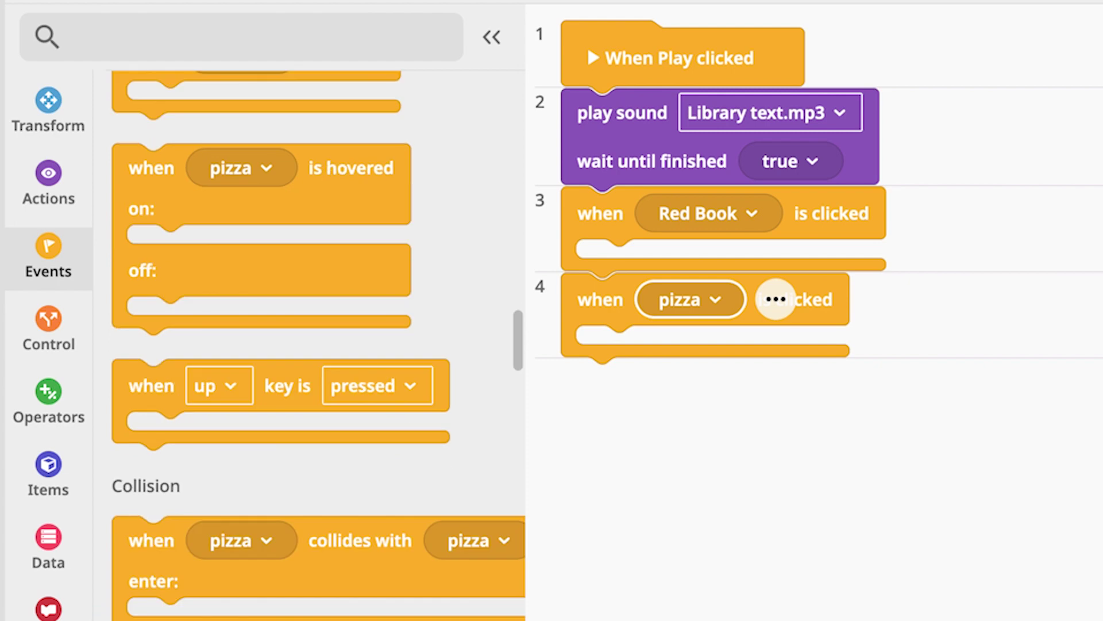
pyautogui.scroll(-8, 317, 345)
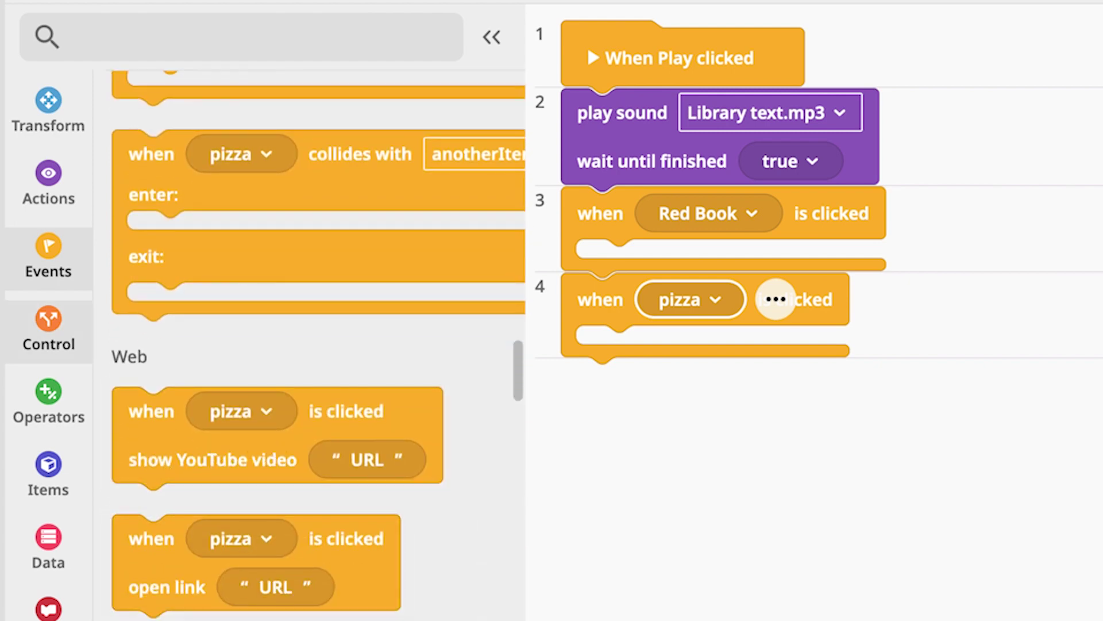
pyautogui.scroll(-10, 279, 445)
pyautogui.scroll(-10, 317, 345)
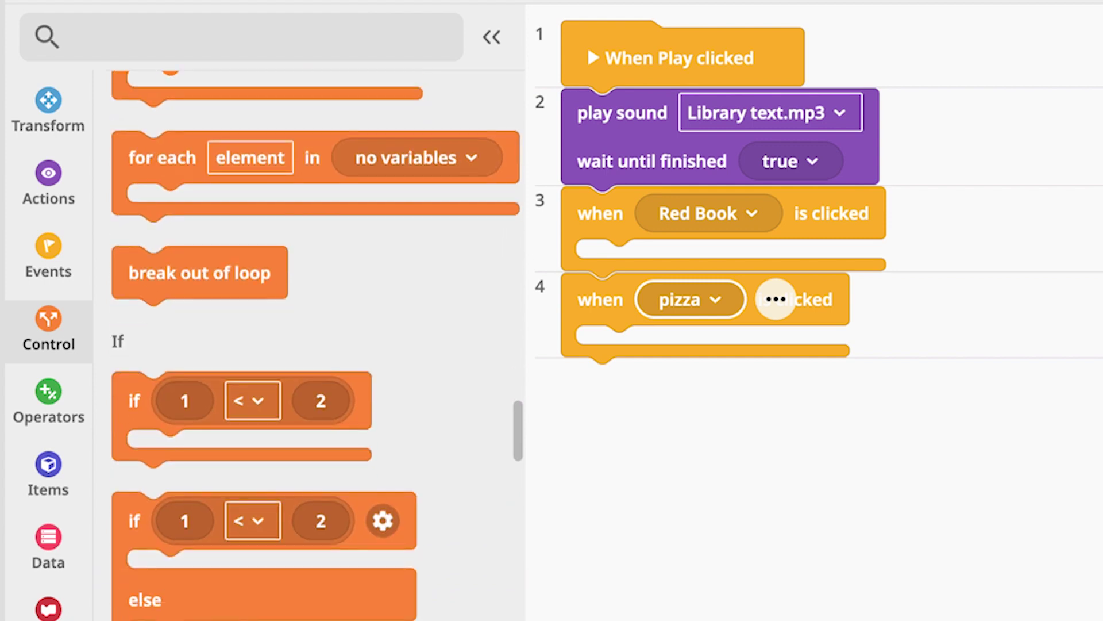
pyautogui.scroll(-3, 318, 345)
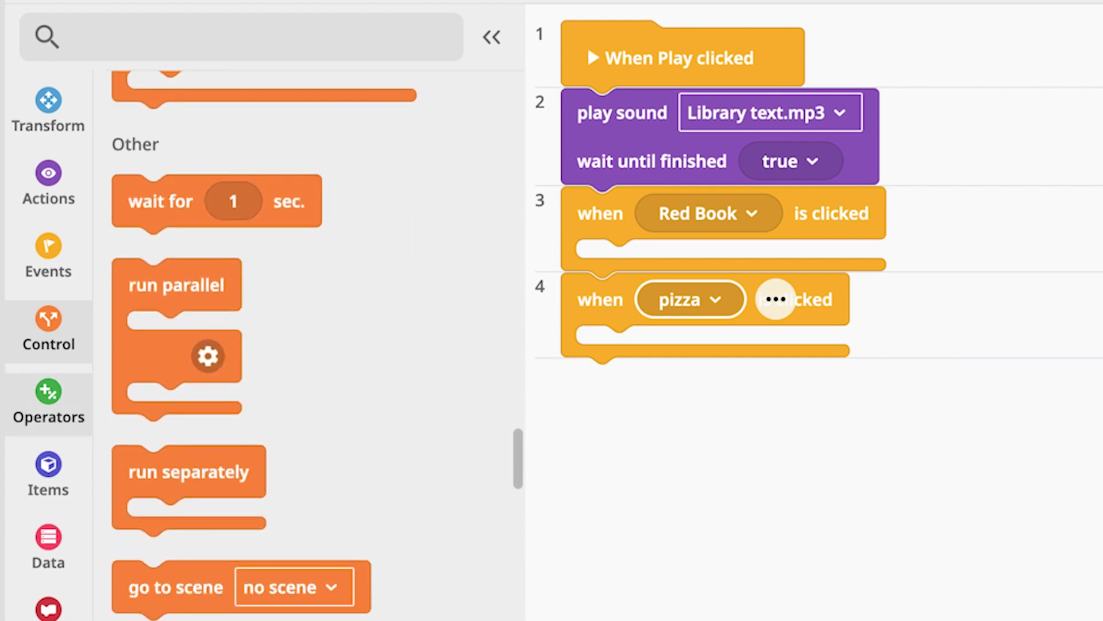
pyautogui.moveTo(154, 592); pyautogui.dragTo(639, 268)
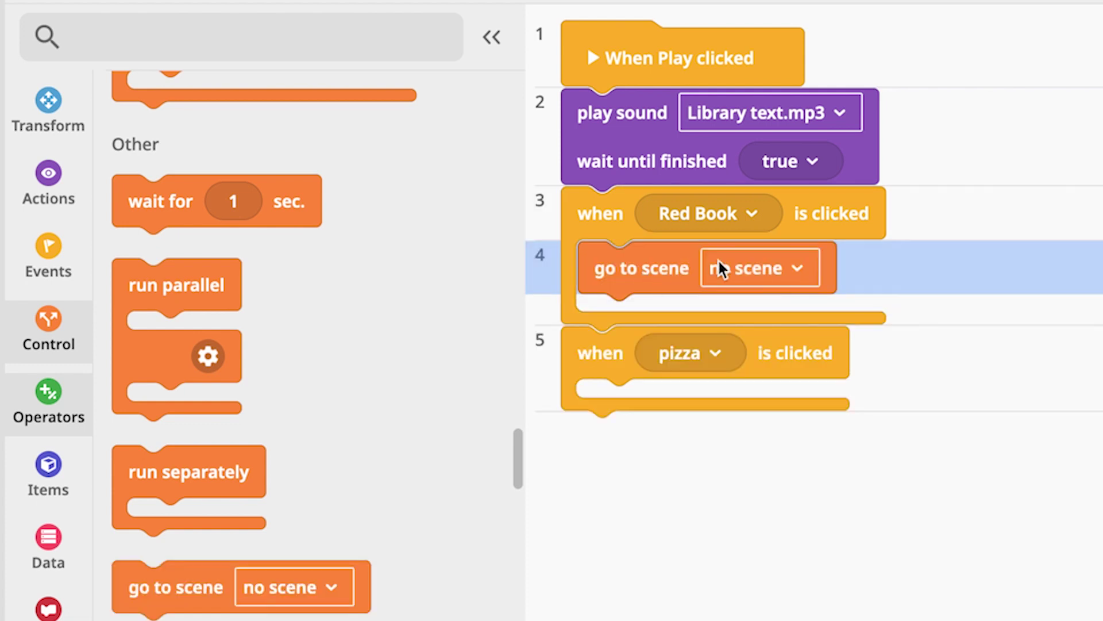
pyautogui.click(801, 273)
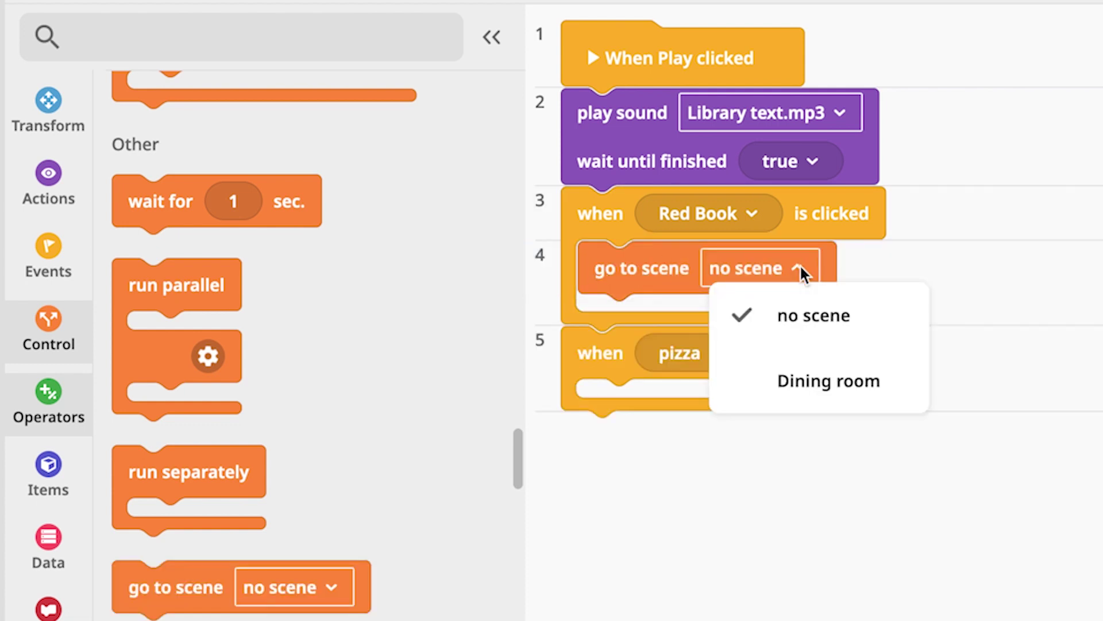
pyautogui.click(811, 386)
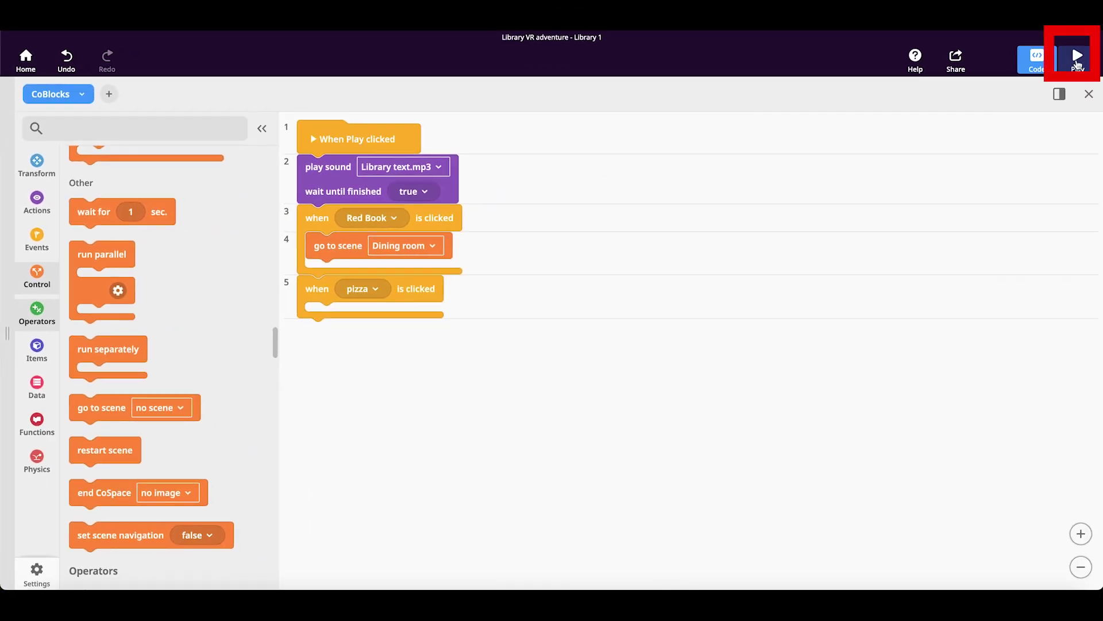
# Step: Play the library scene, raise the volume for the narration, then click the red book
pyautogui.click(1078, 59)
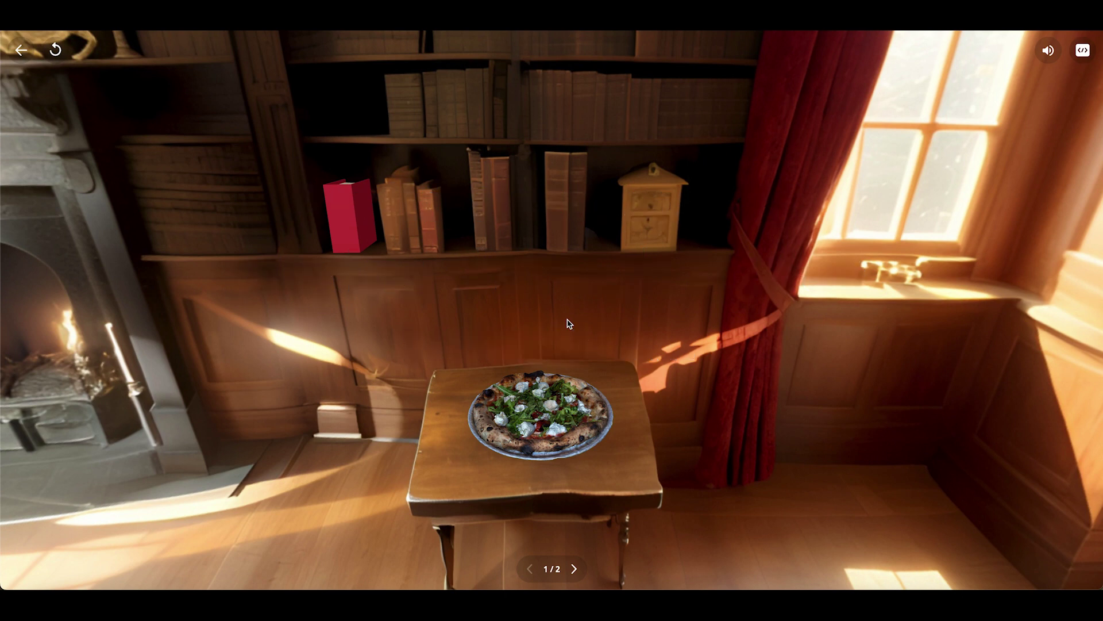
pyautogui.press('XF86AudioRaiseVolume')
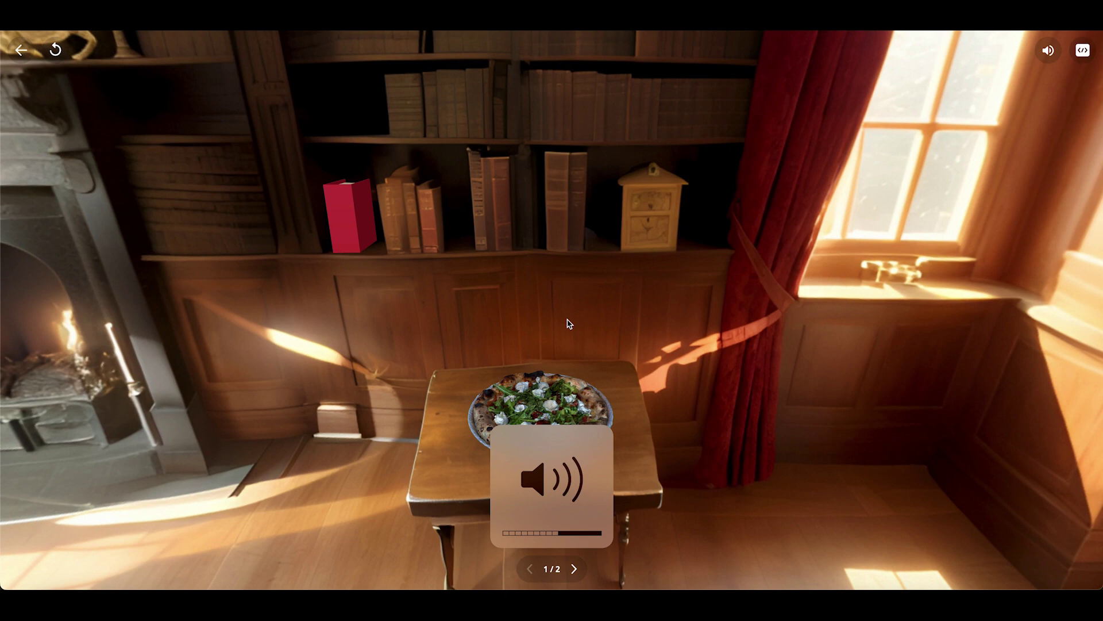
pyautogui.press('XF86AudioRaiseVolume')
pyautogui.press('XF86AudioRaiseVolume')
pyautogui.press('XF86AudioRaiseVolume')
pyautogui.press('XF86AudioRaiseVolume')
pyautogui.press('XF86AudioRaiseVolume')
pyautogui.press('XF86AudioRaiseVolume')
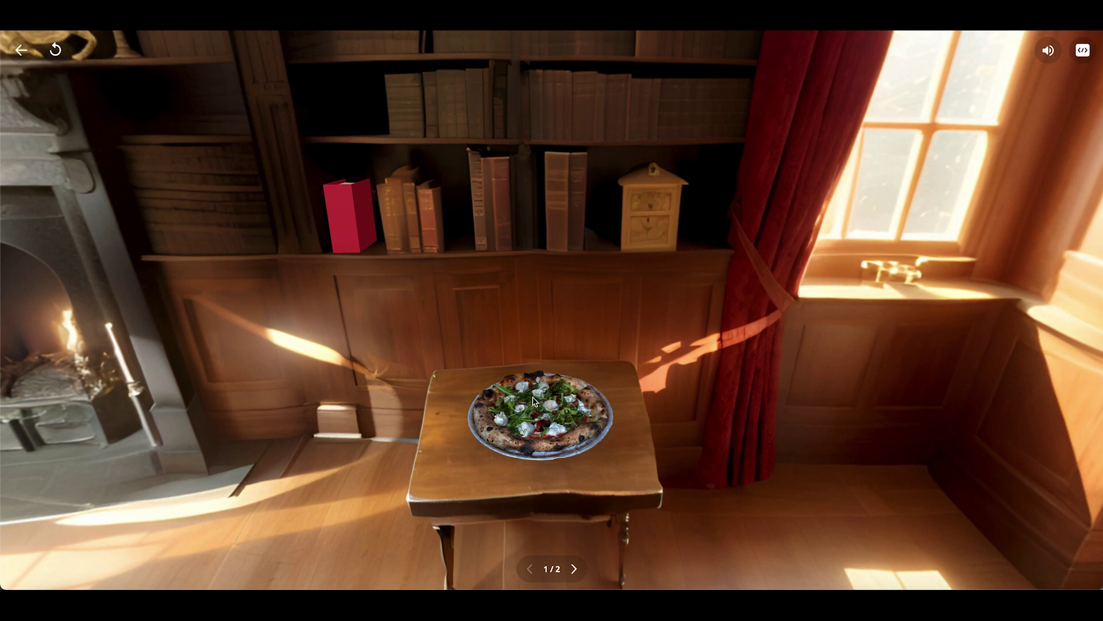
pyautogui.click(351, 225)
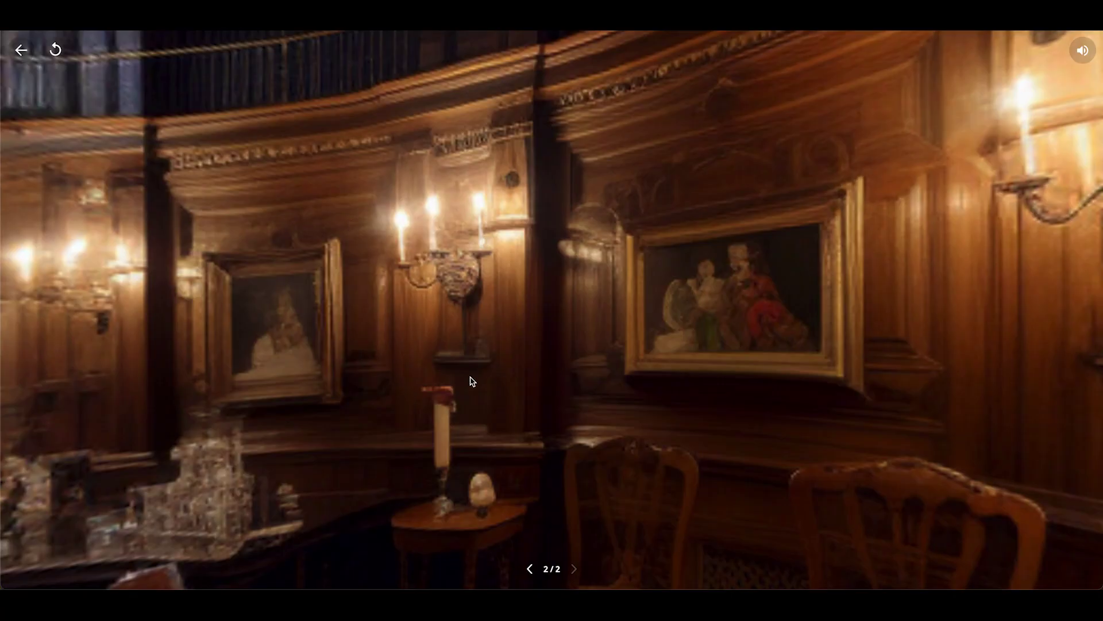
# Step: Move between Dining room hotspots, ending beside a table facing the windows and dining tables
pyautogui.click(413, 365)
pyautogui.moveTo(699, 386); pyautogui.dragTo(655, 472)
pyautogui.click(655, 472)
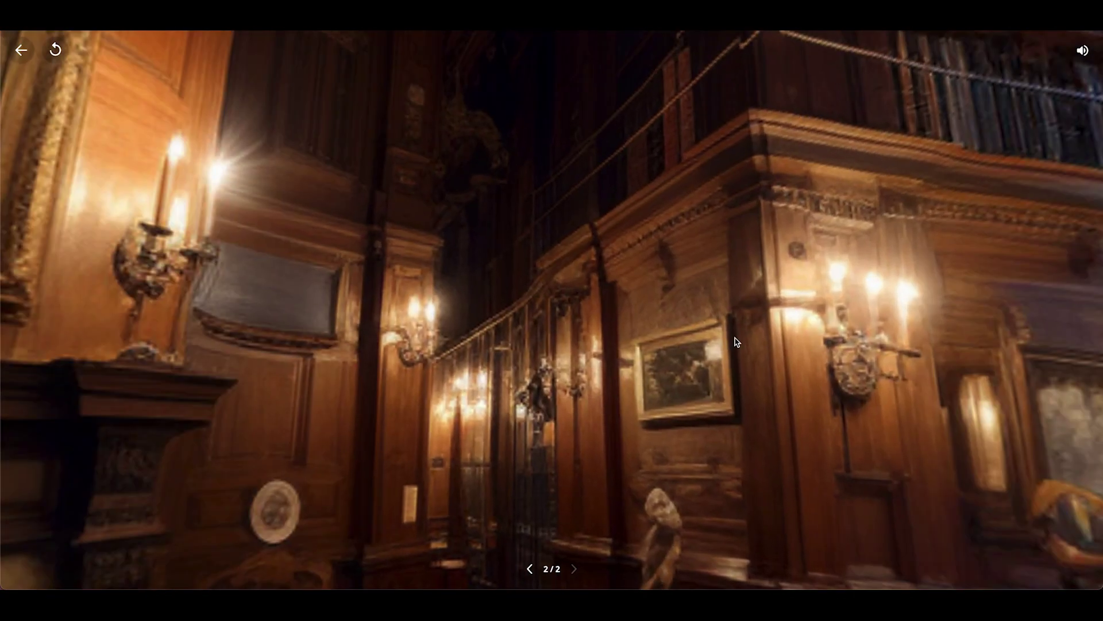
pyautogui.click(737, 342)
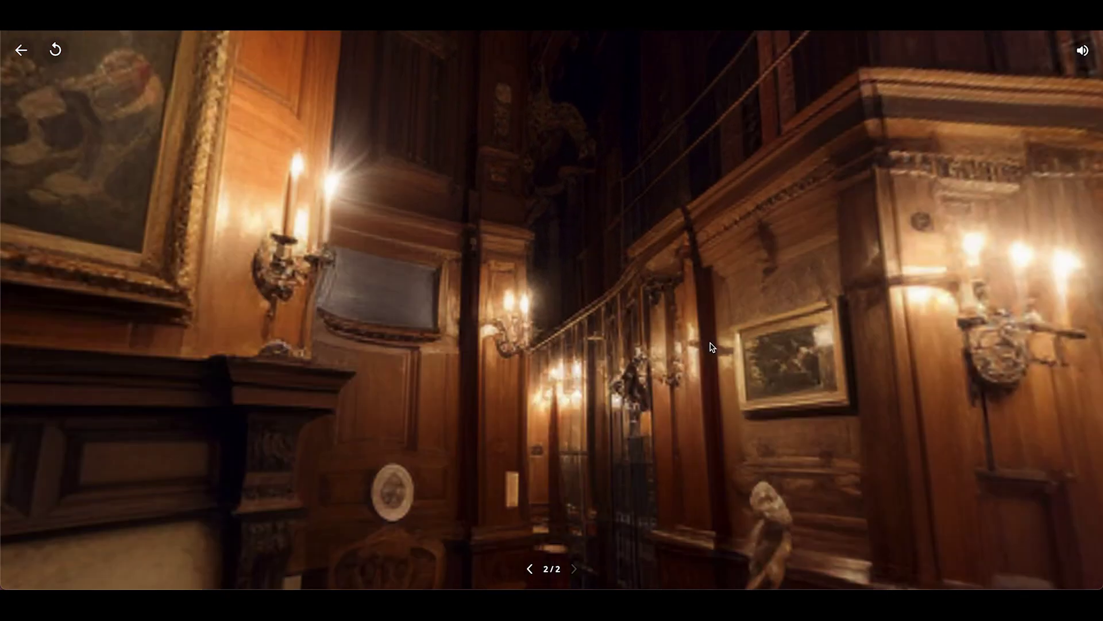